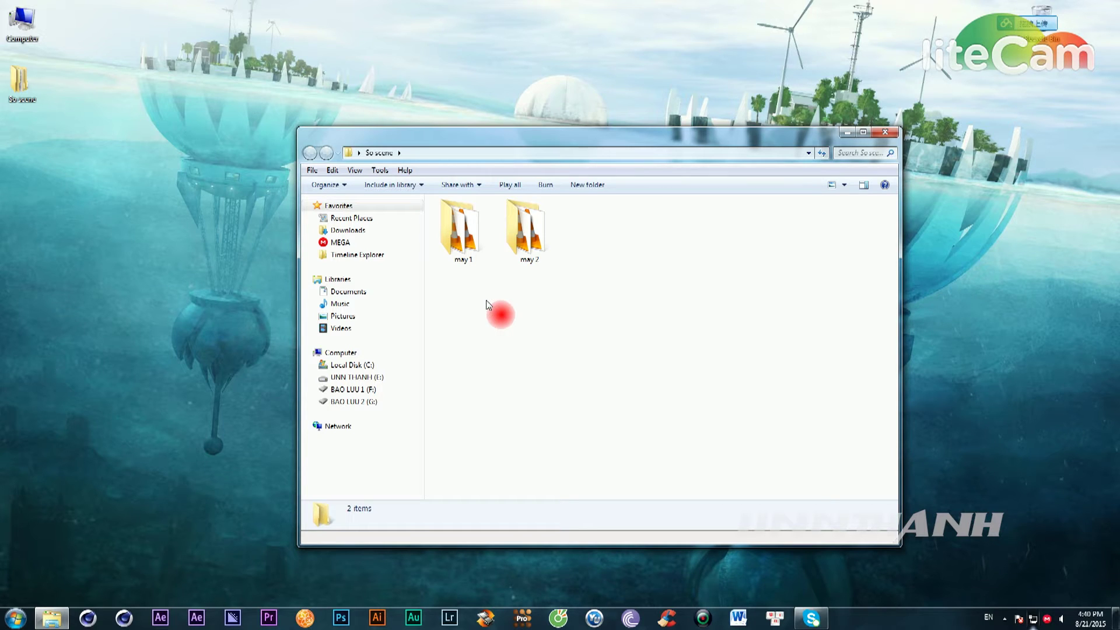
# Step: Preview the clip a (3).mov from the may 1 folder, and return to the So scene folder
pyautogui.click(461, 233)
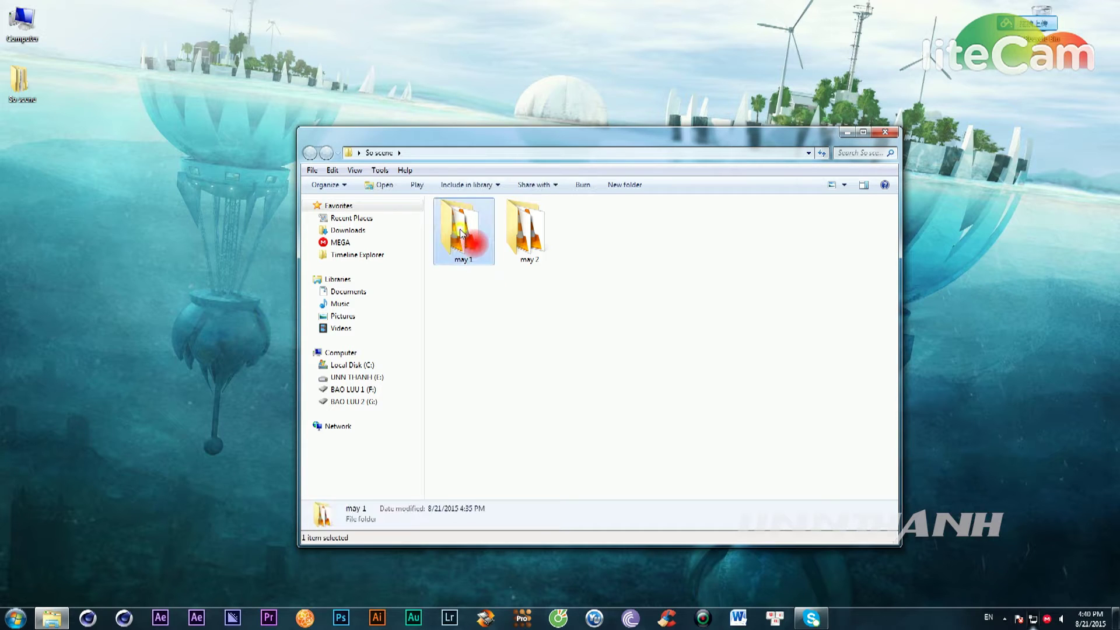
pyautogui.doubleClick(461, 232)
pyautogui.doubleClick(461, 234)
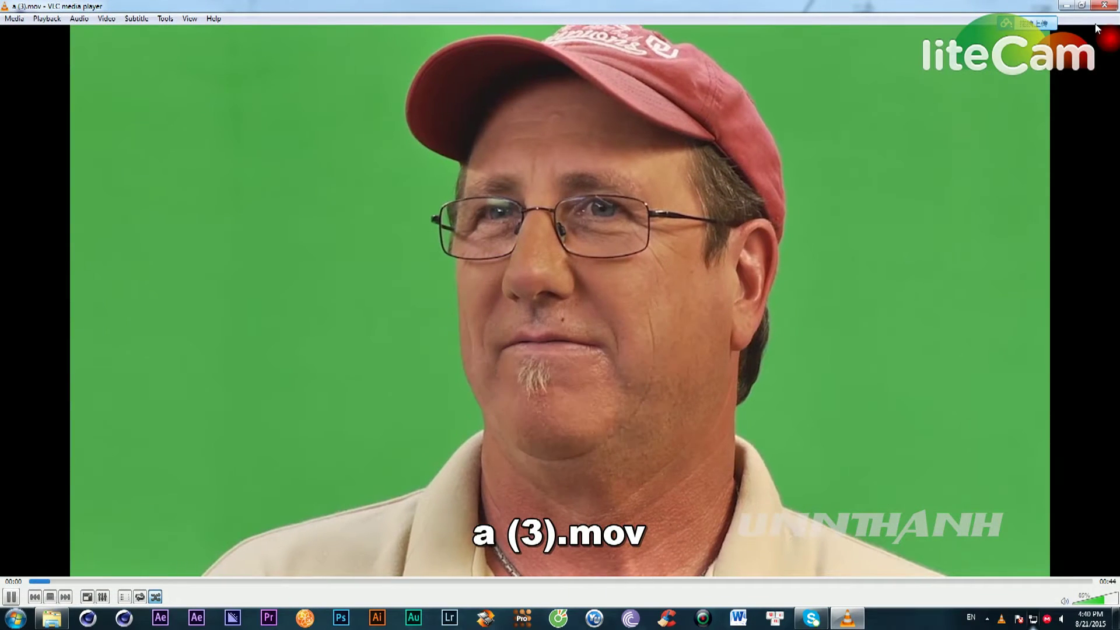
pyautogui.click(1104, 5)
pyautogui.click(326, 153)
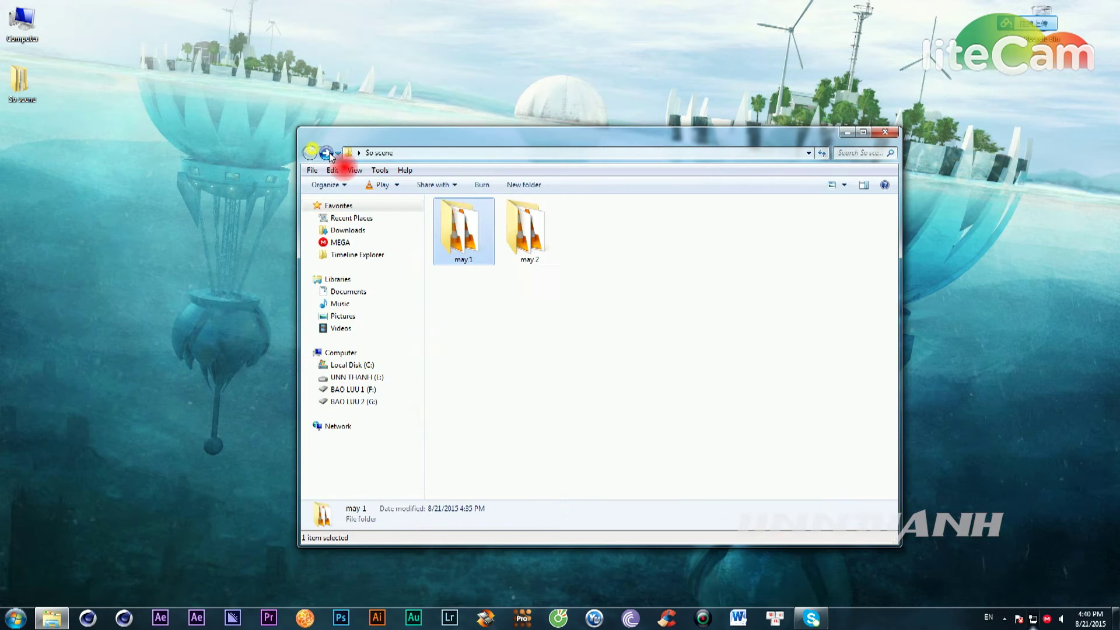
# Step: Preview the clip a (6).mov from the may 2 folder, and return to the So scene folder
pyautogui.doubleClick(525, 234)
pyautogui.click(452, 235)
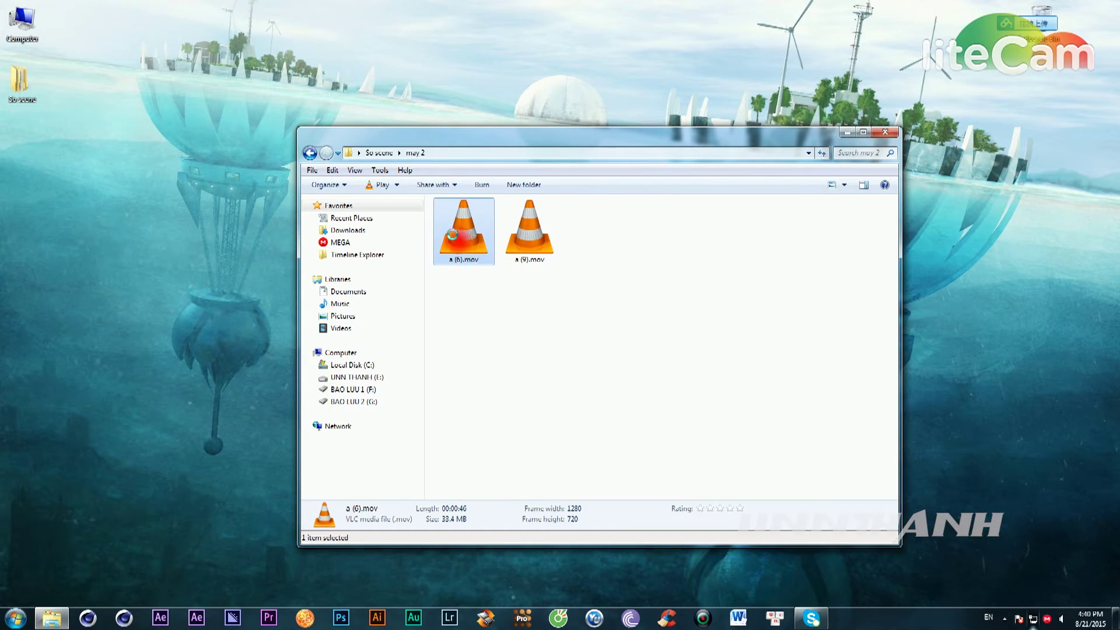
pyautogui.doubleClick(452, 235)
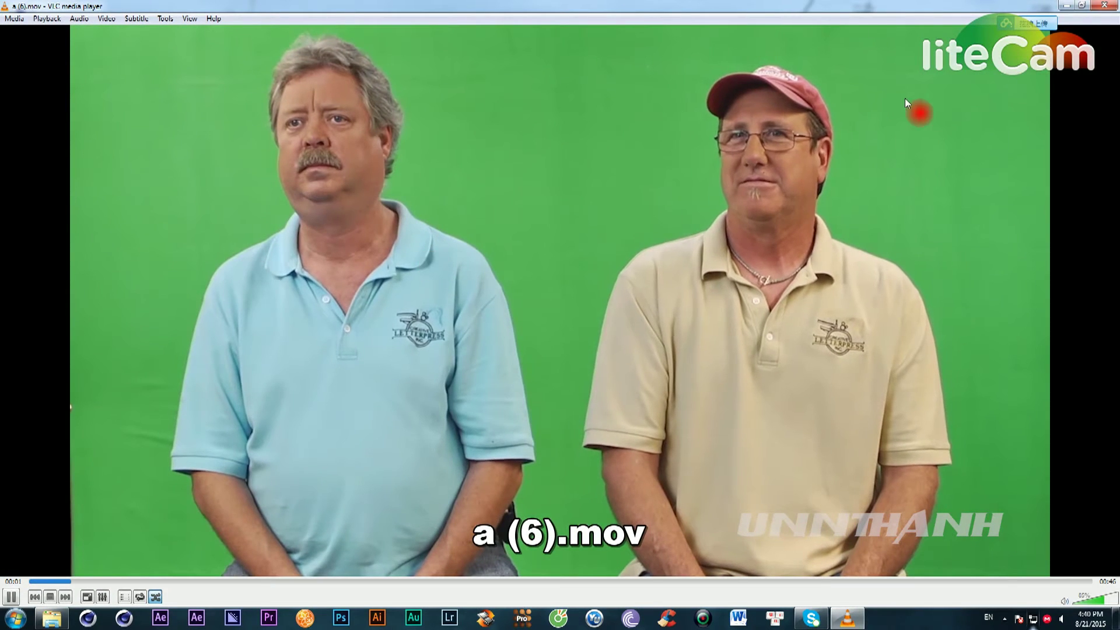
pyautogui.click(1104, 4)
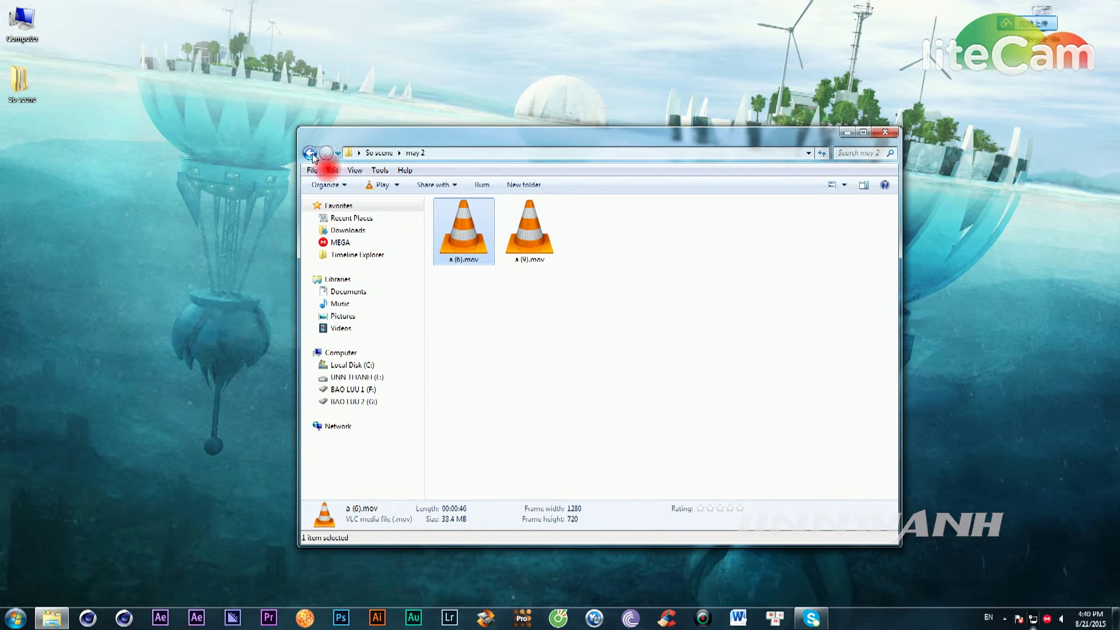
pyautogui.click(376, 153)
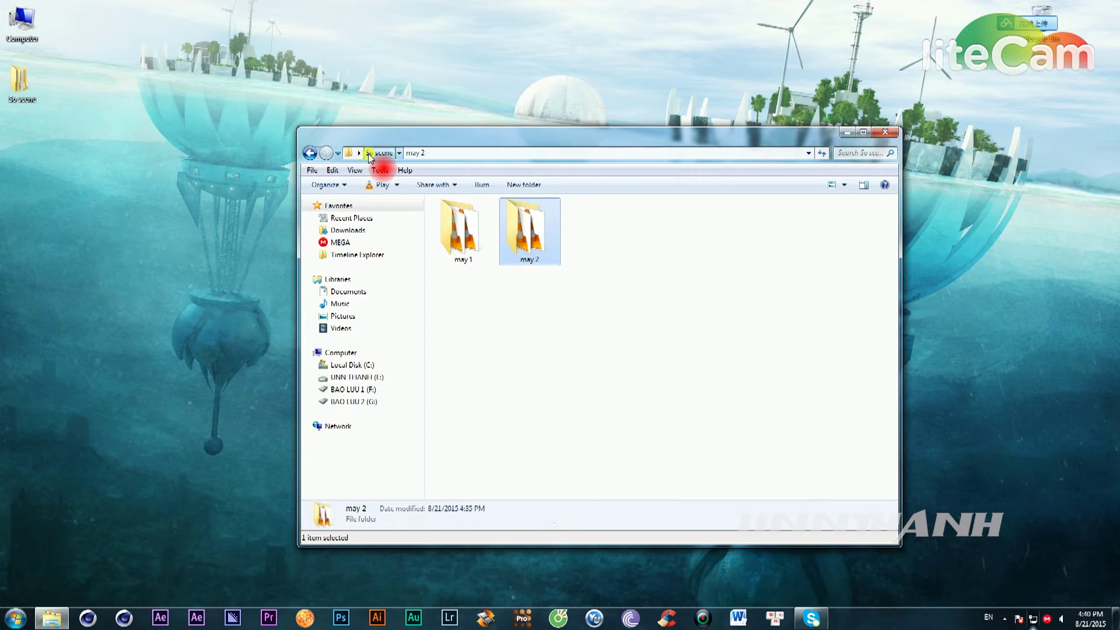
# Step: Open PluralEyes in a reduced window and arrange it side by side with the So scene folder window
pyautogui.click(303, 618)
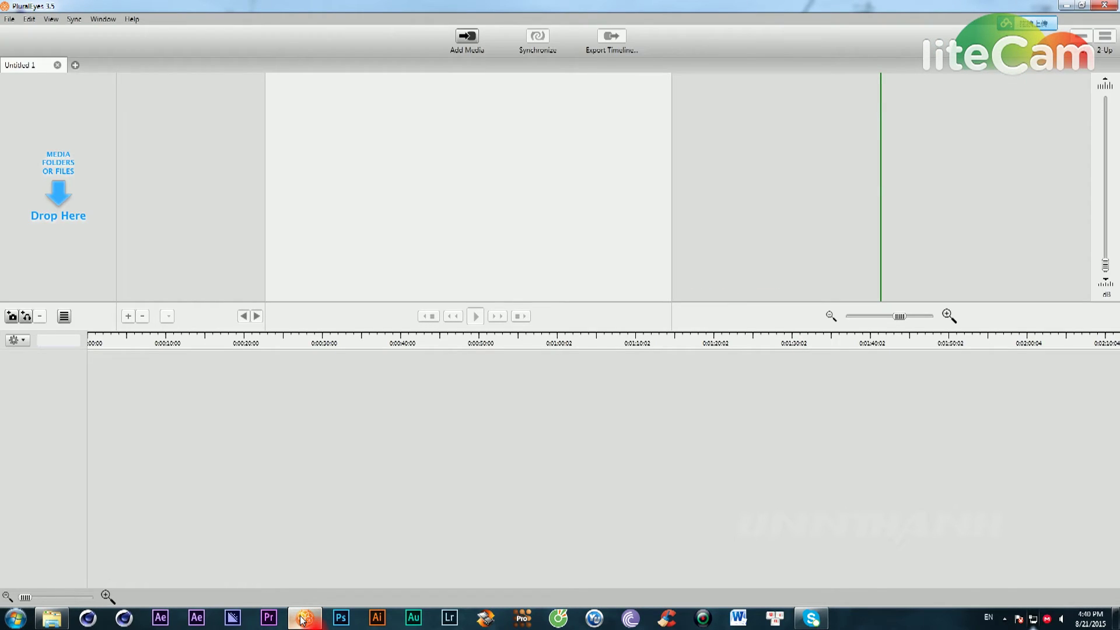
pyautogui.click(300, 373)
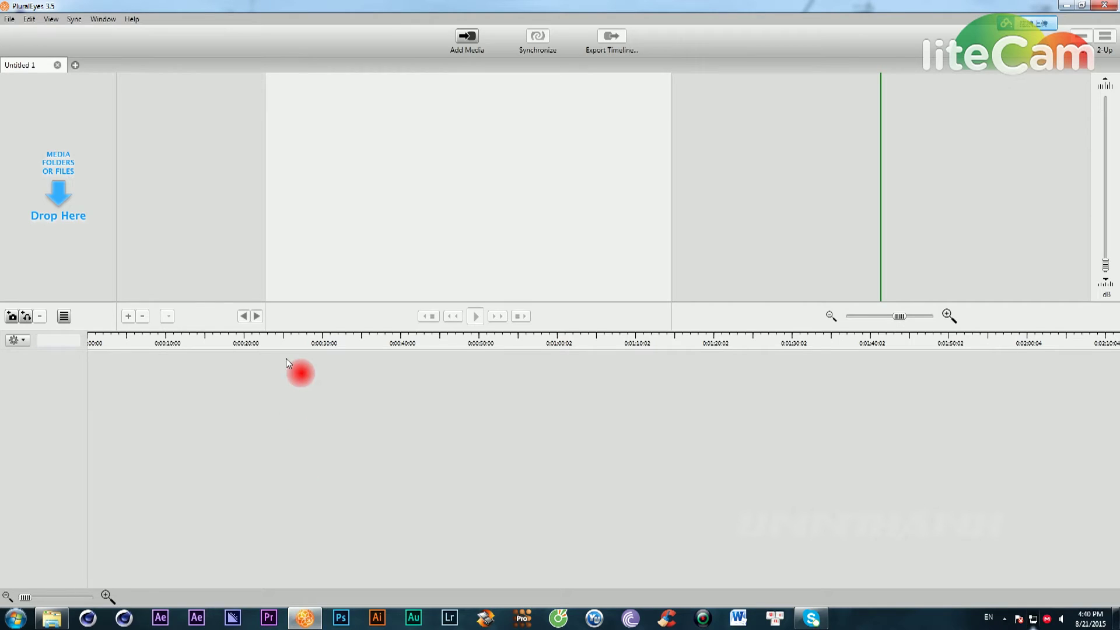
pyautogui.click(1082, 6)
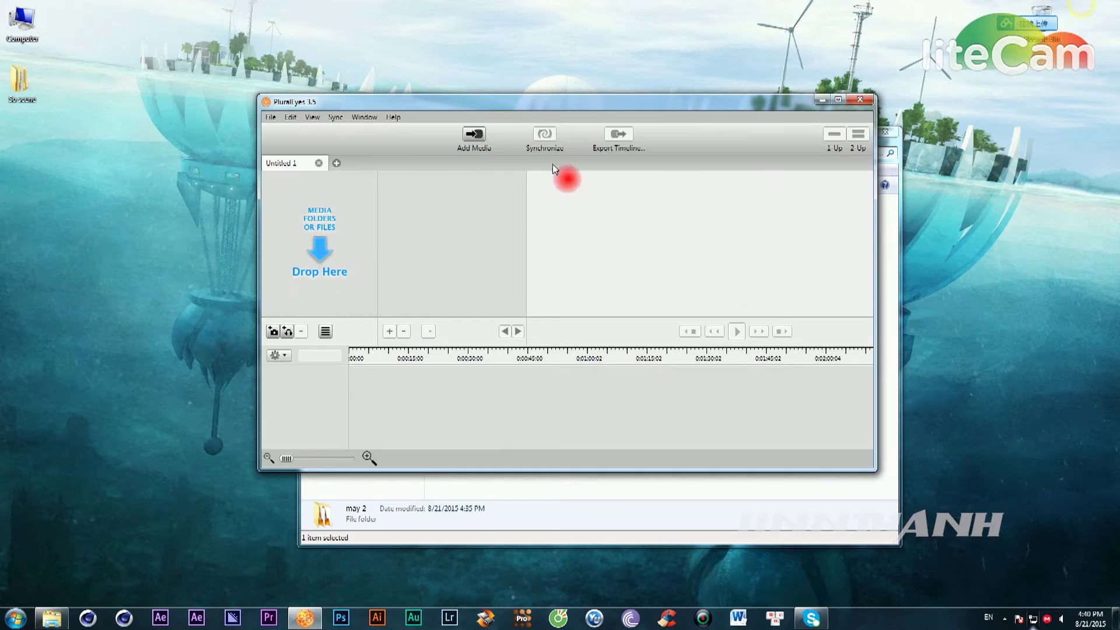
pyautogui.moveTo(526, 103); pyautogui.dragTo(874, 146)
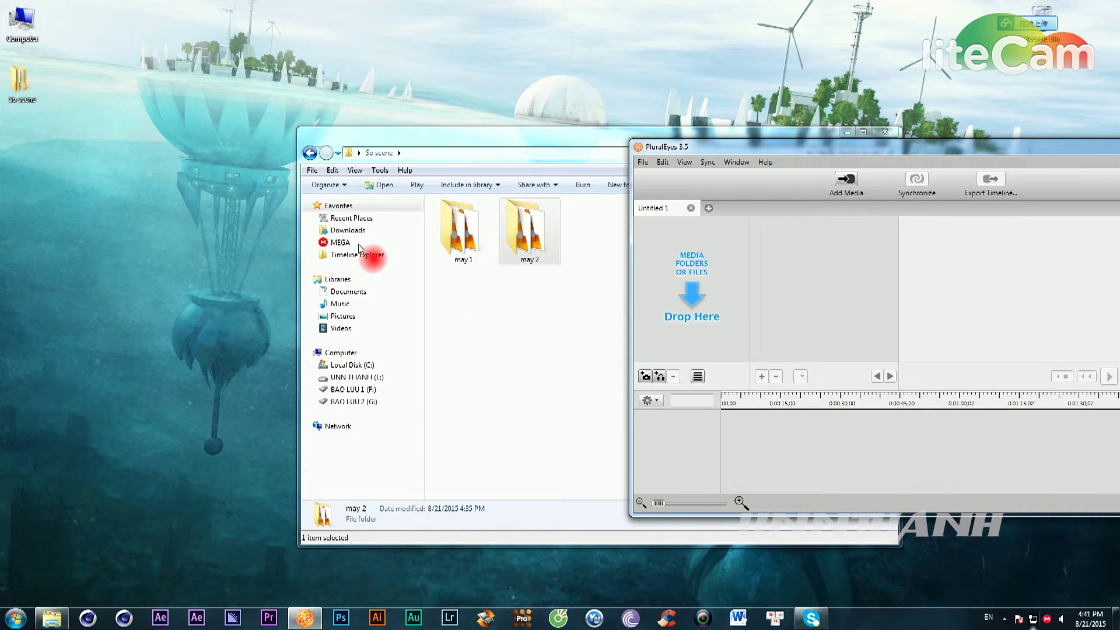
pyautogui.moveTo(451, 138); pyautogui.dragTo(173, 149)
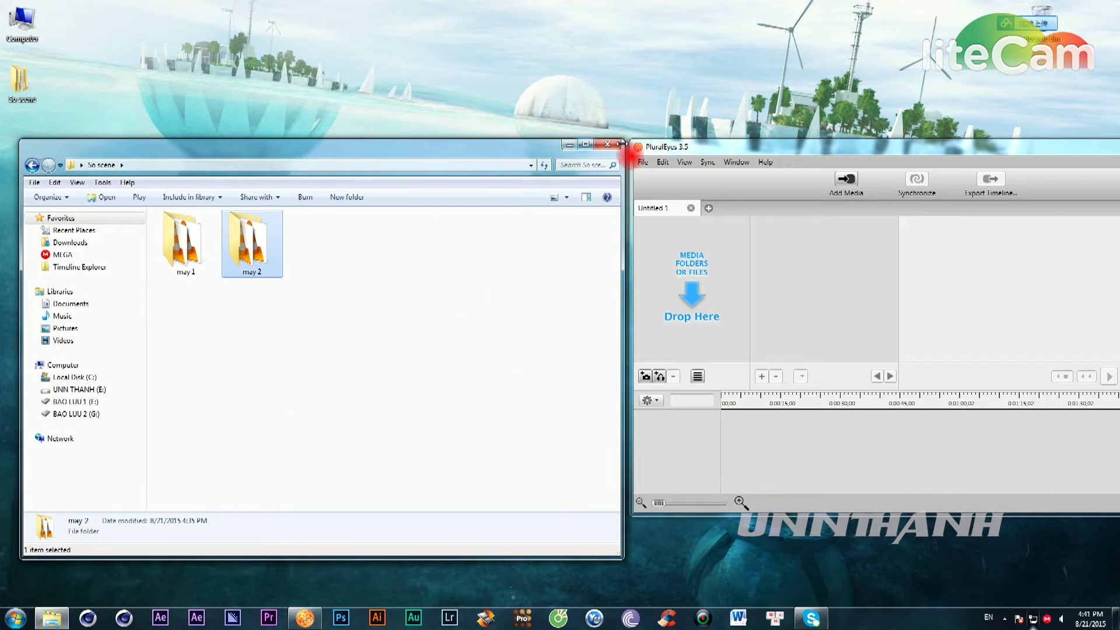
# Step: Close the folder window, add the desktop's So scene folder to the PluralEyes project as media, and maximize PluralEyes
pyautogui.doubleClick(18, 84)
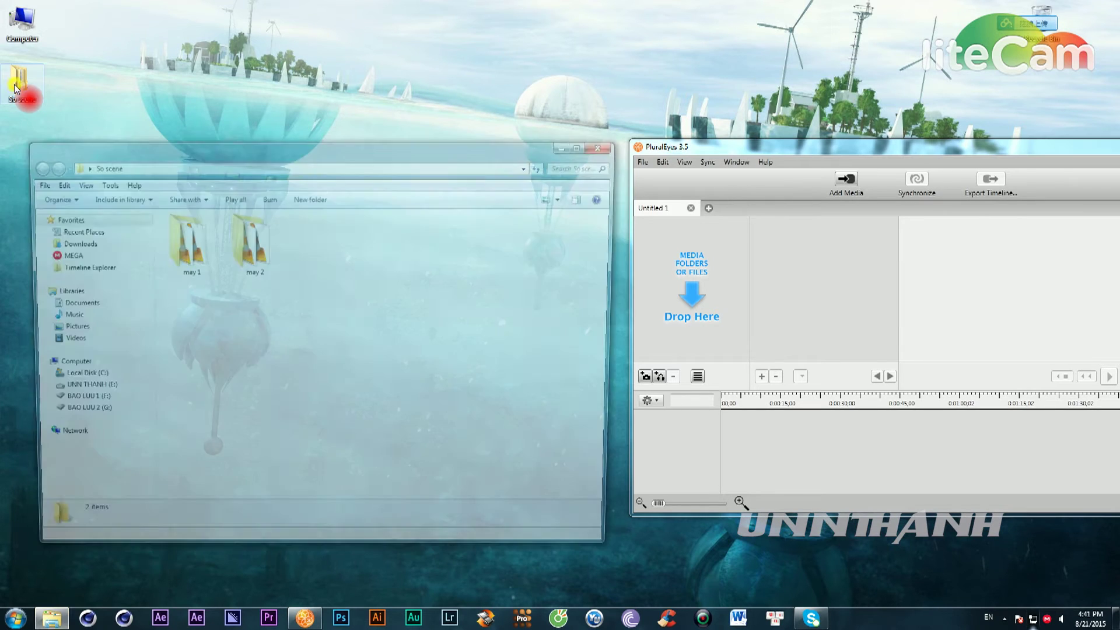
pyautogui.click(607, 149)
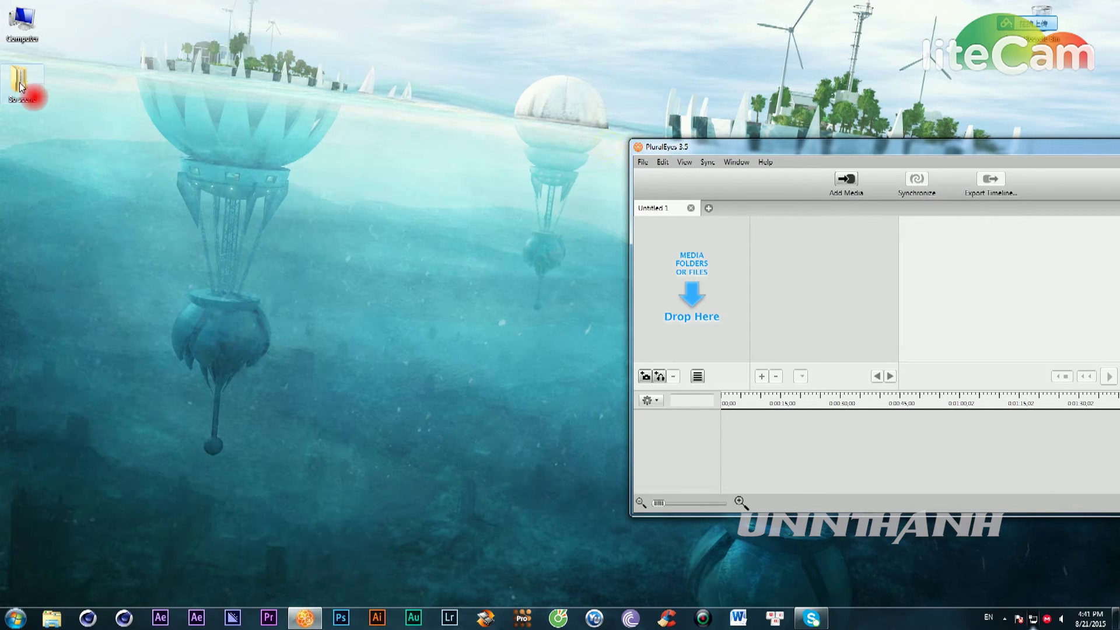
pyautogui.moveTo(21, 87); pyautogui.dragTo(680, 258)
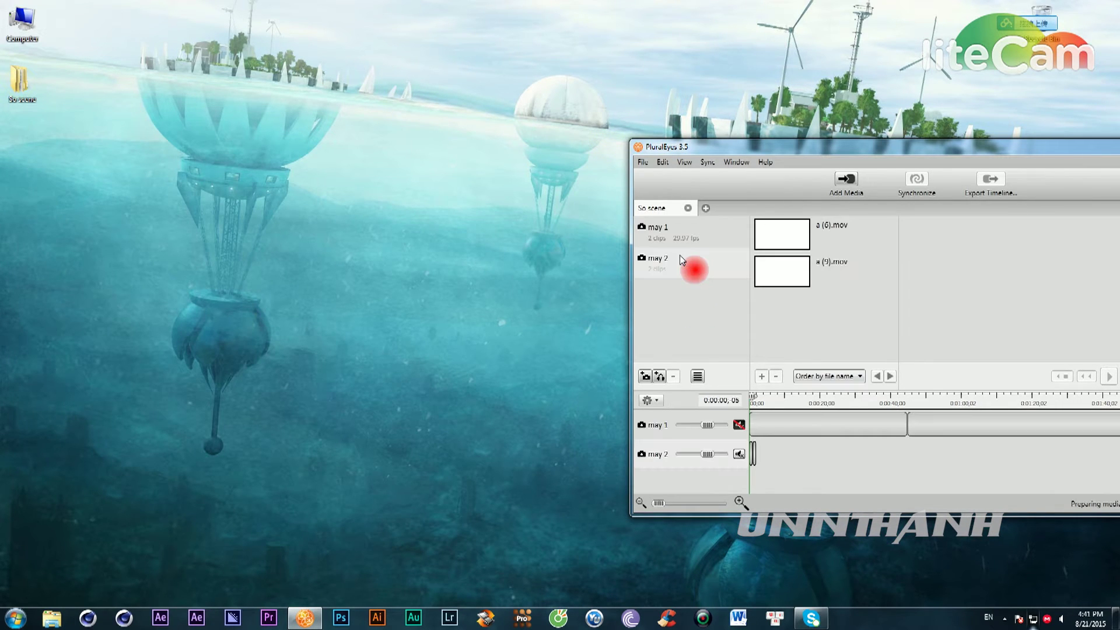
pyautogui.moveTo(932, 147); pyautogui.dragTo(488, 125)
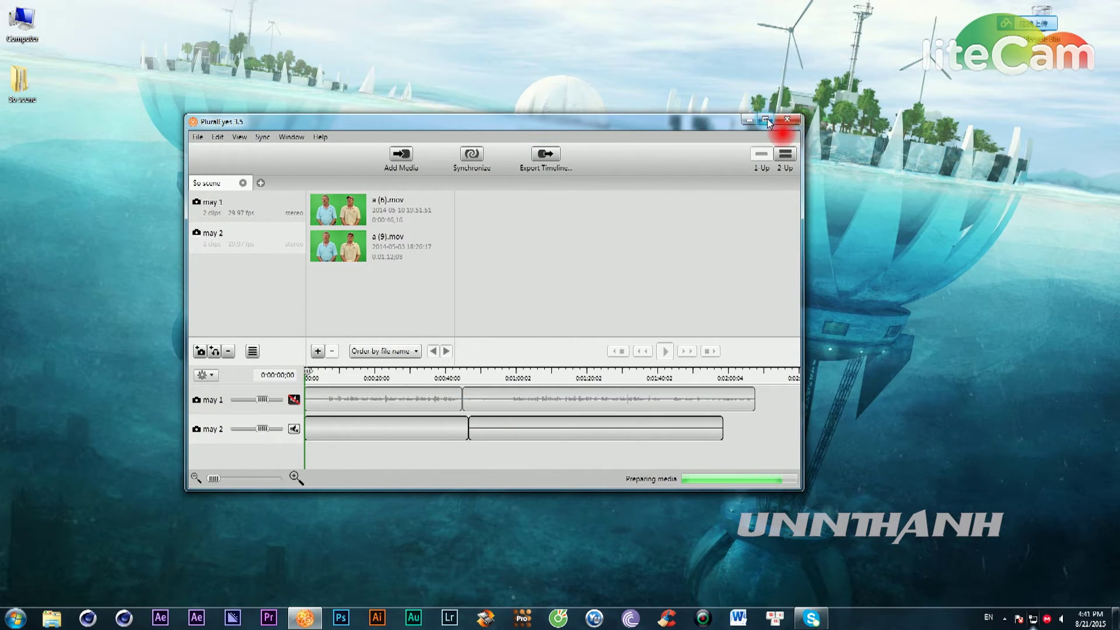
pyautogui.click(768, 121)
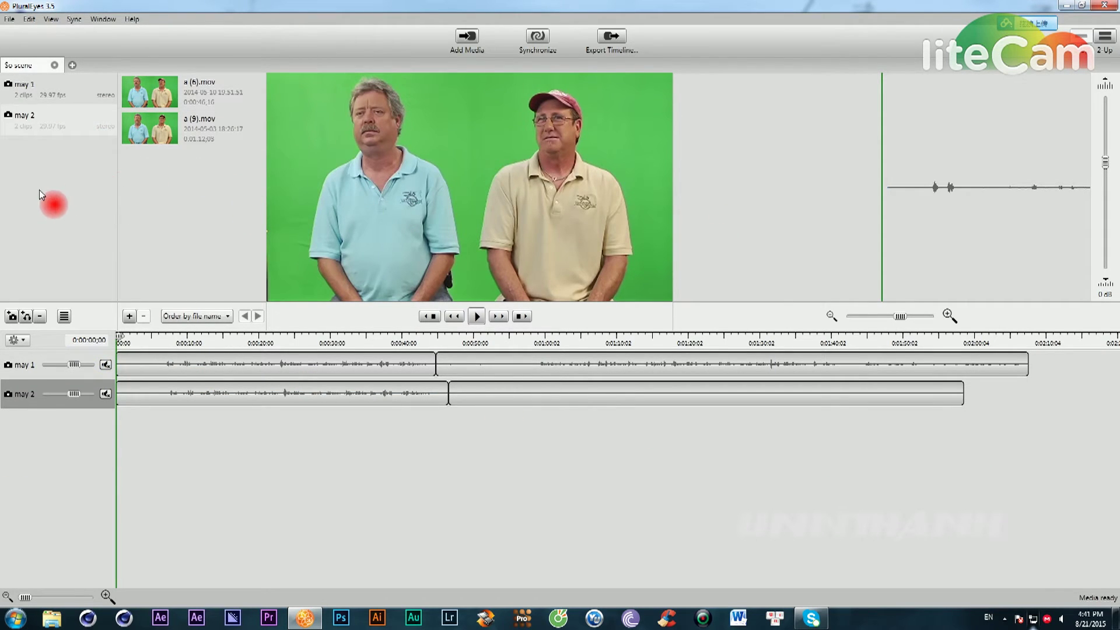
# Step: Review the clips loaded for the may 1 and may 2 cameras
pyautogui.click(38, 91)
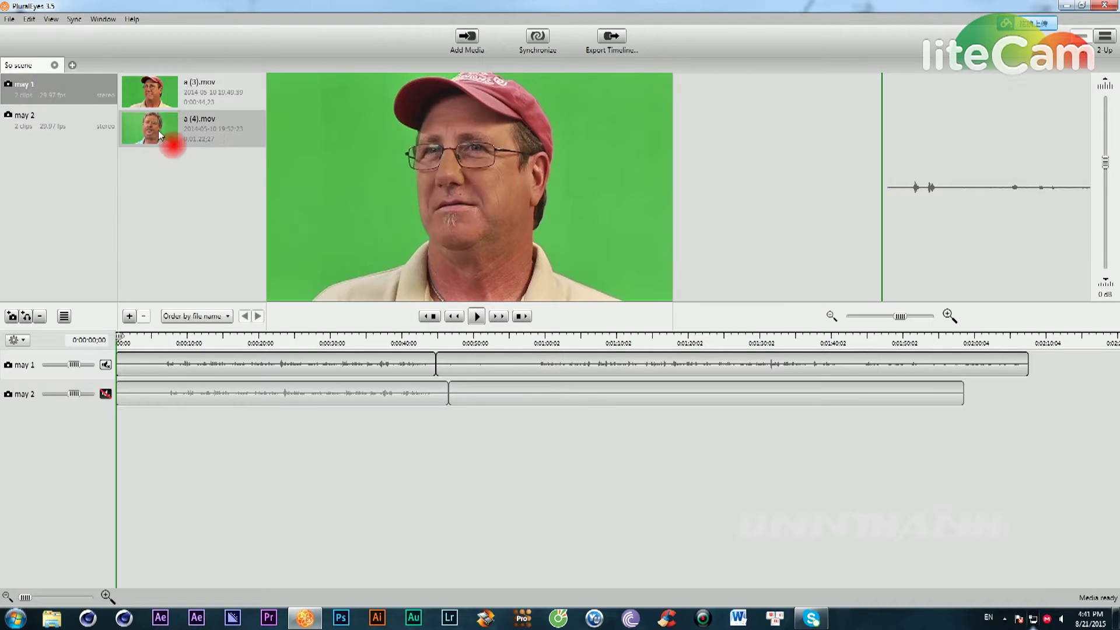
pyautogui.click(151, 98)
pyautogui.click(20, 126)
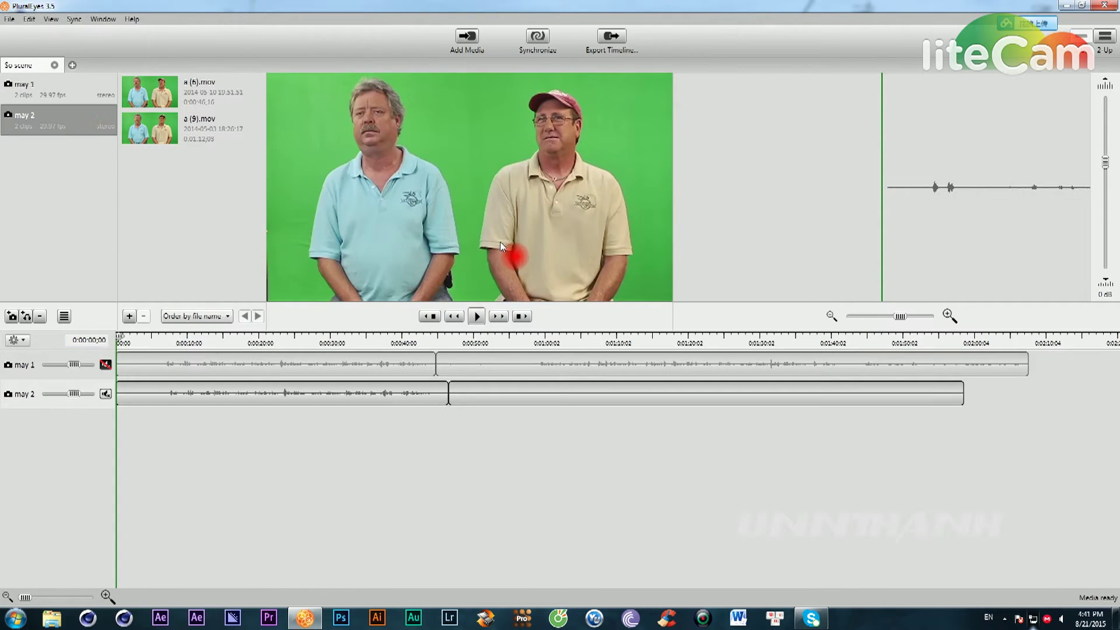
pyautogui.click(125, 382)
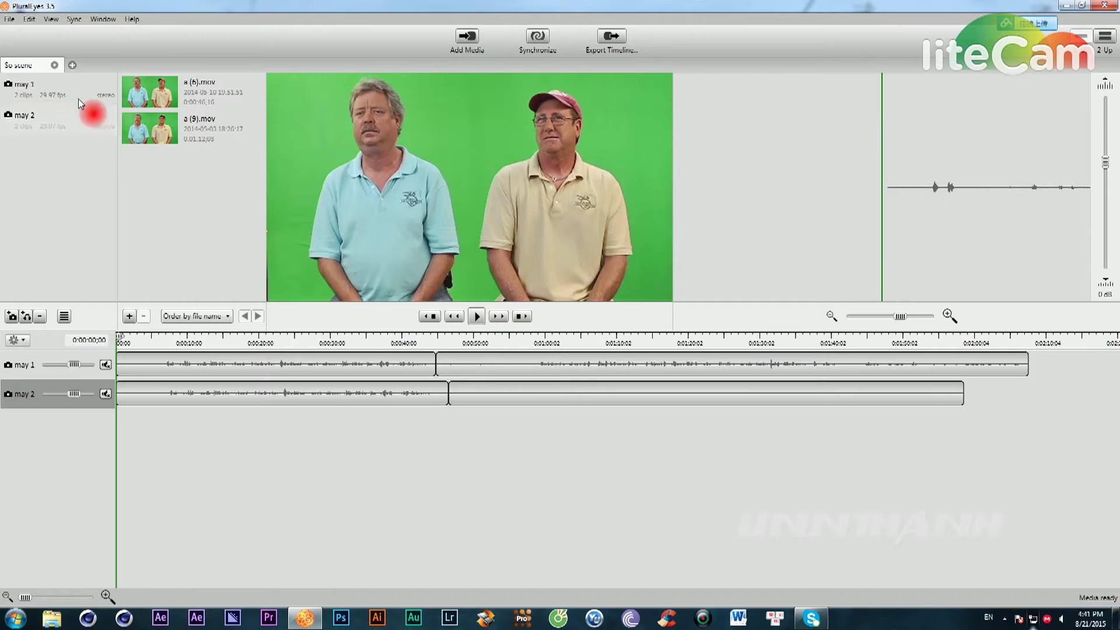
# Step: Synchronize the may 1 and may 2 clips, and check the timeline at 0:00:16;14
pyautogui.click(538, 37)
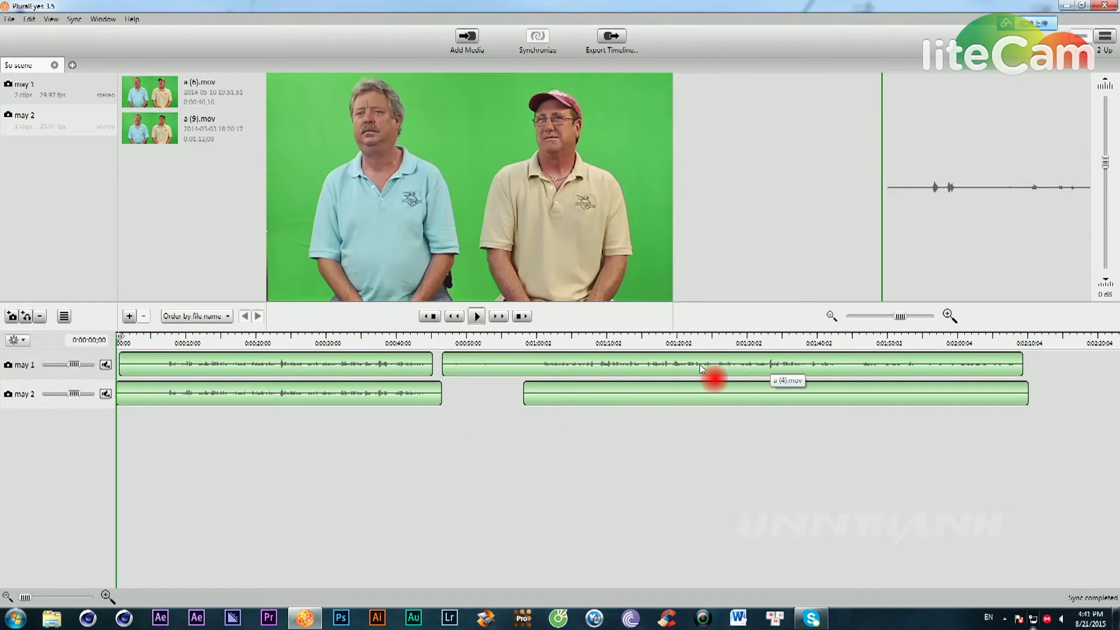
pyautogui.click(298, 342)
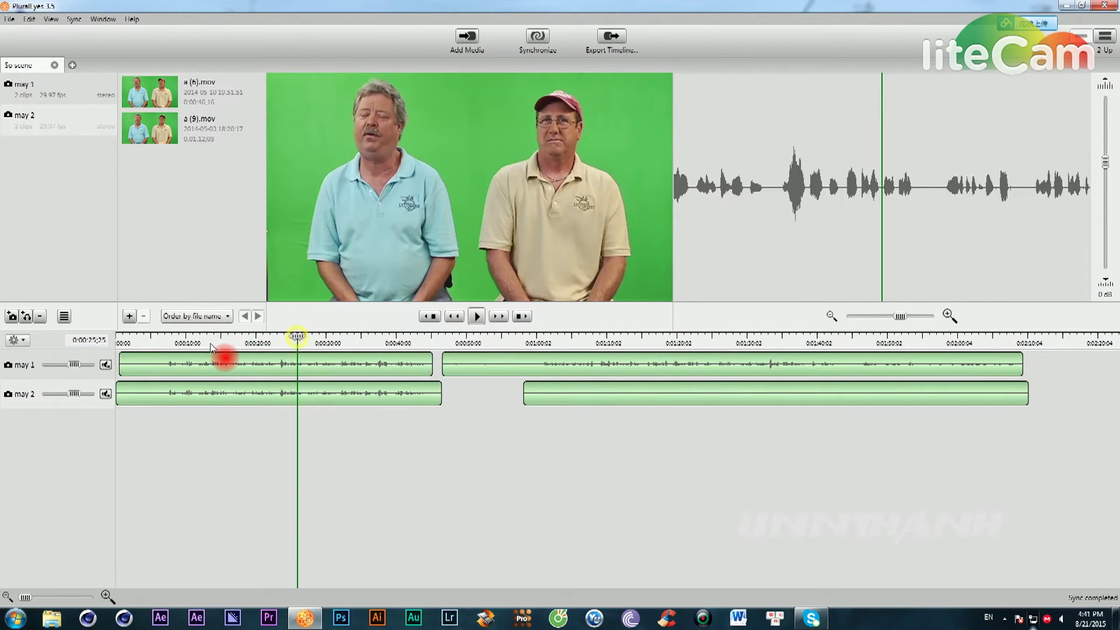
pyautogui.moveTo(295, 339); pyautogui.dragTo(233, 378)
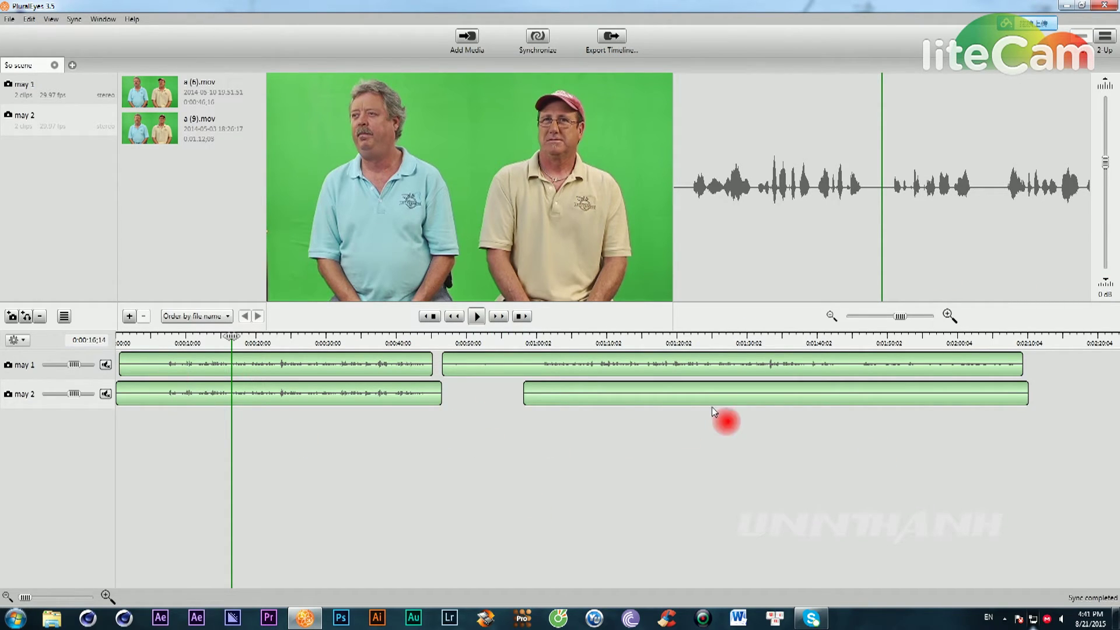
# Step: Export the synced timeline in Premiere Pro format to the root of drive E:
pyautogui.click(620, 37)
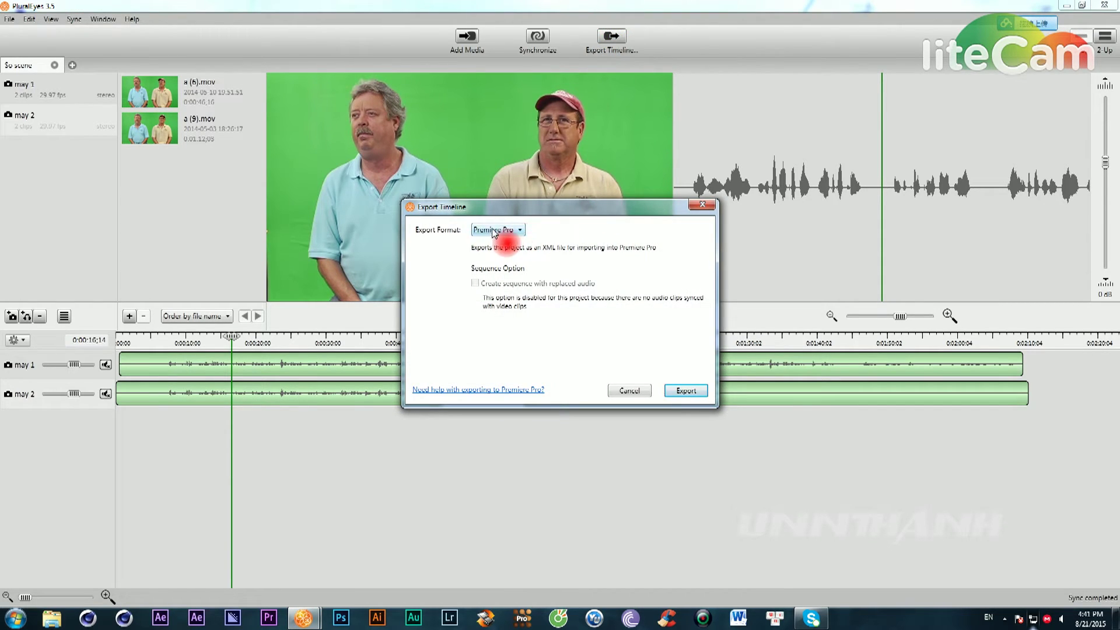
pyautogui.click(685, 392)
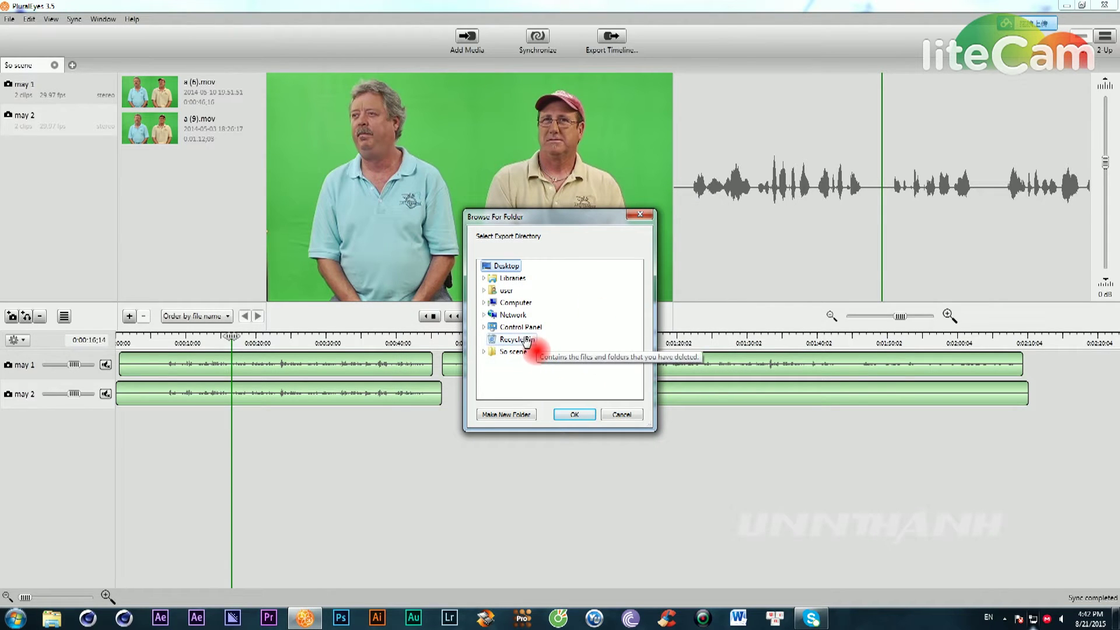
pyautogui.doubleClick(515, 303)
pyautogui.click(546, 325)
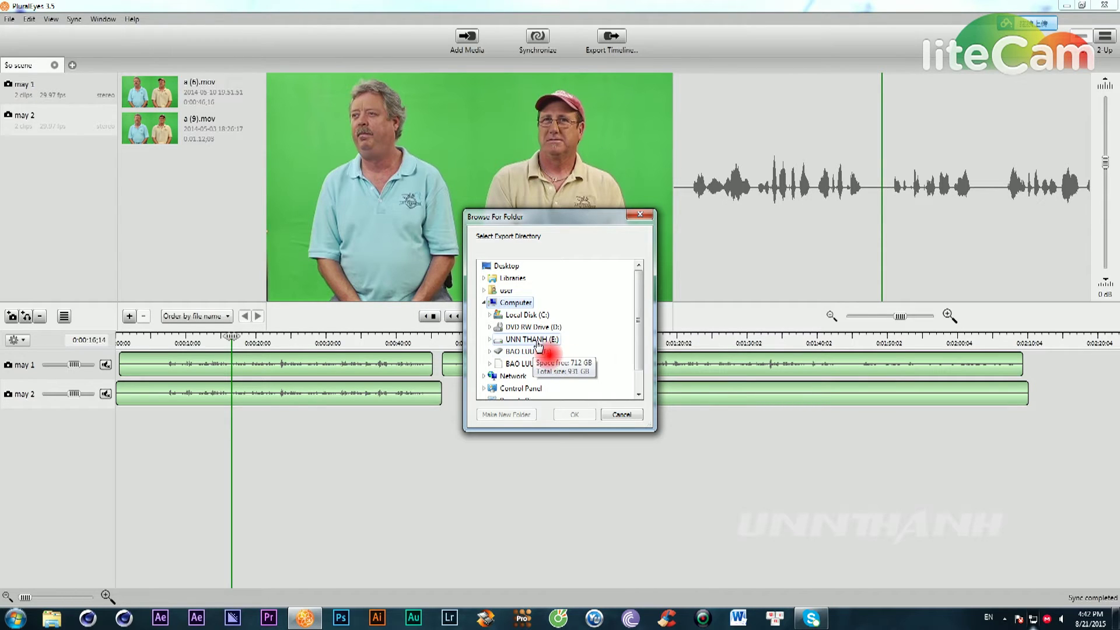
pyautogui.doubleClick(527, 363)
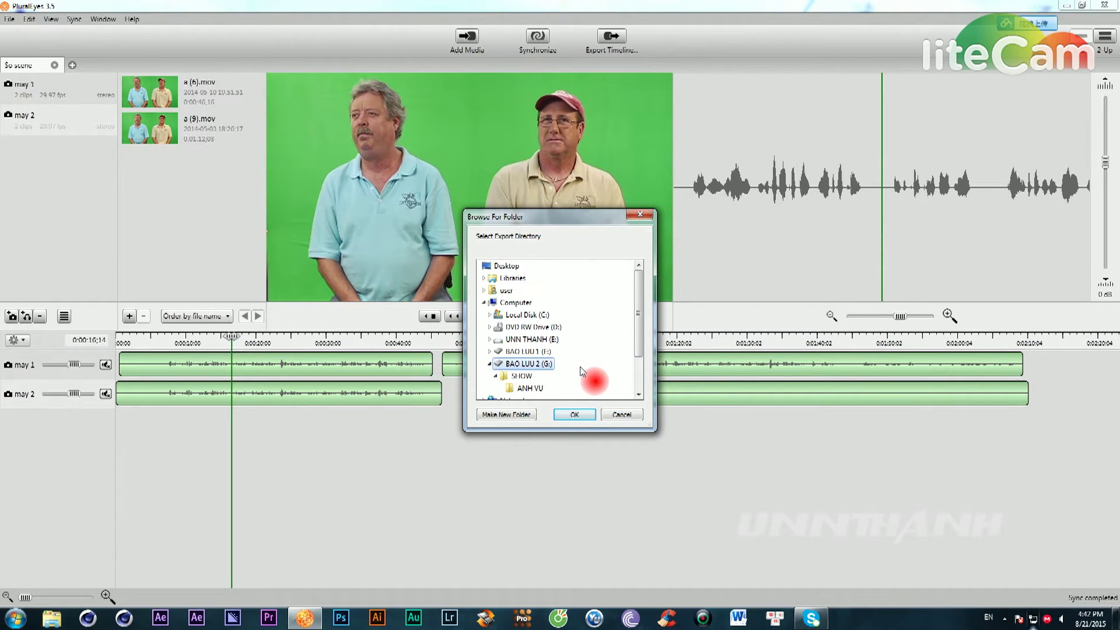
pyautogui.doubleClick(532, 339)
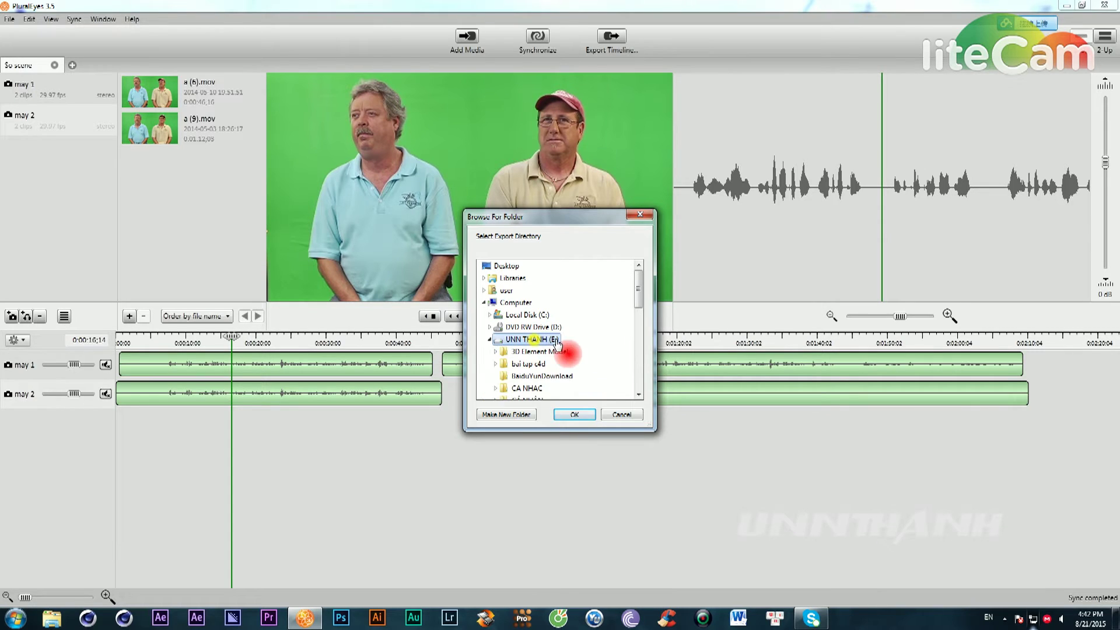
pyautogui.click(573, 415)
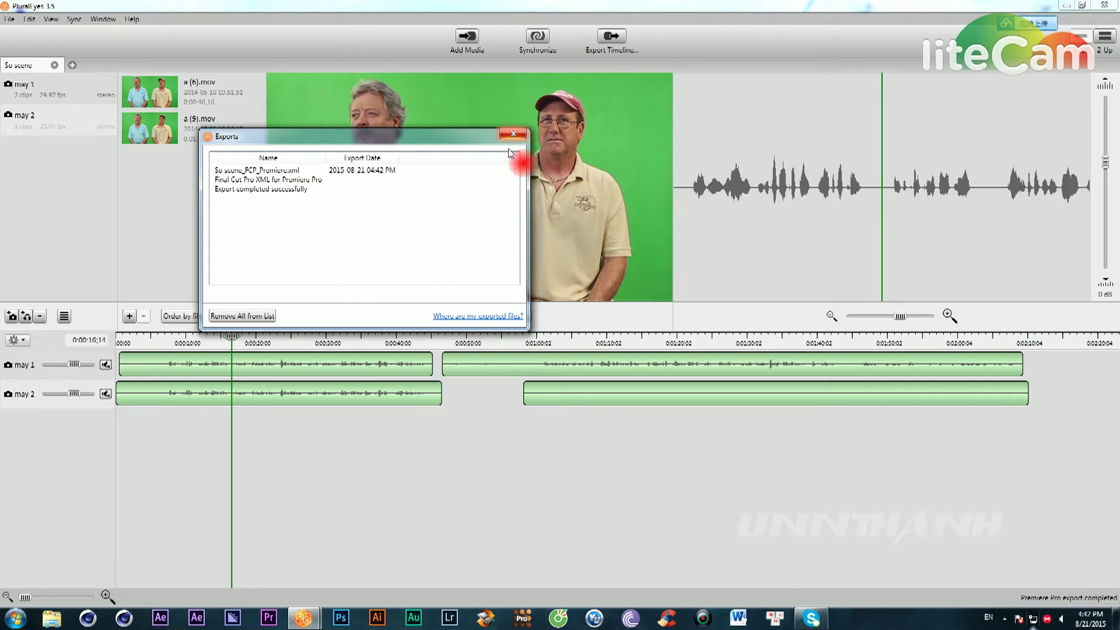
# Step: Switch to Premiere Pro and import the exported XML from the folder "So scene exported 2015-8-21 at 16.42.31" on drive E:
pyautogui.click(255, 622)
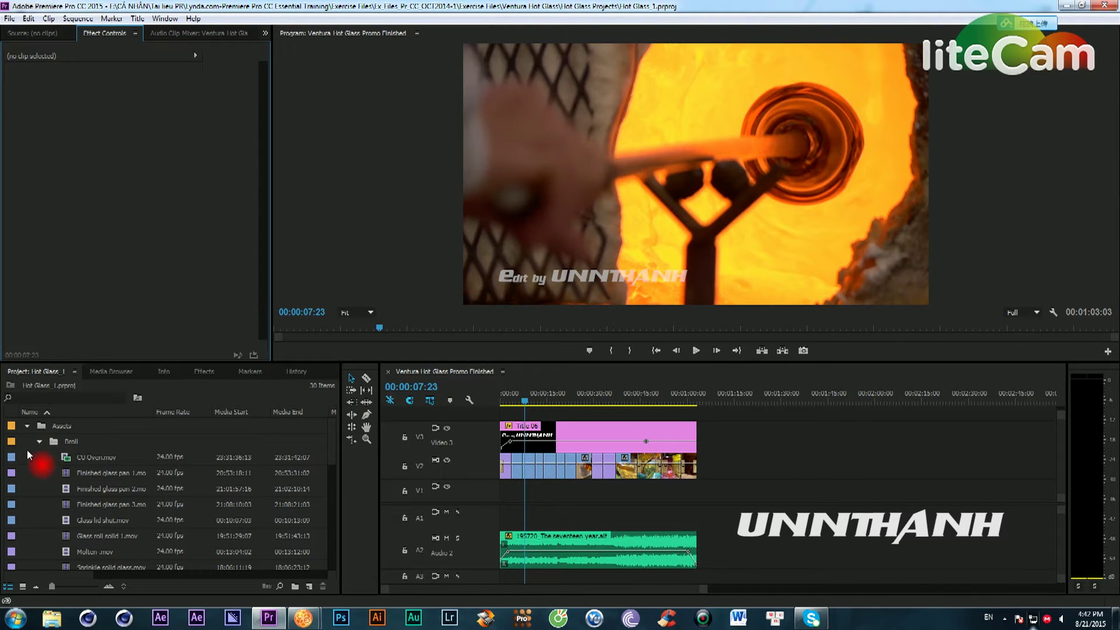
pyautogui.hotkey('ctrl', 'i')
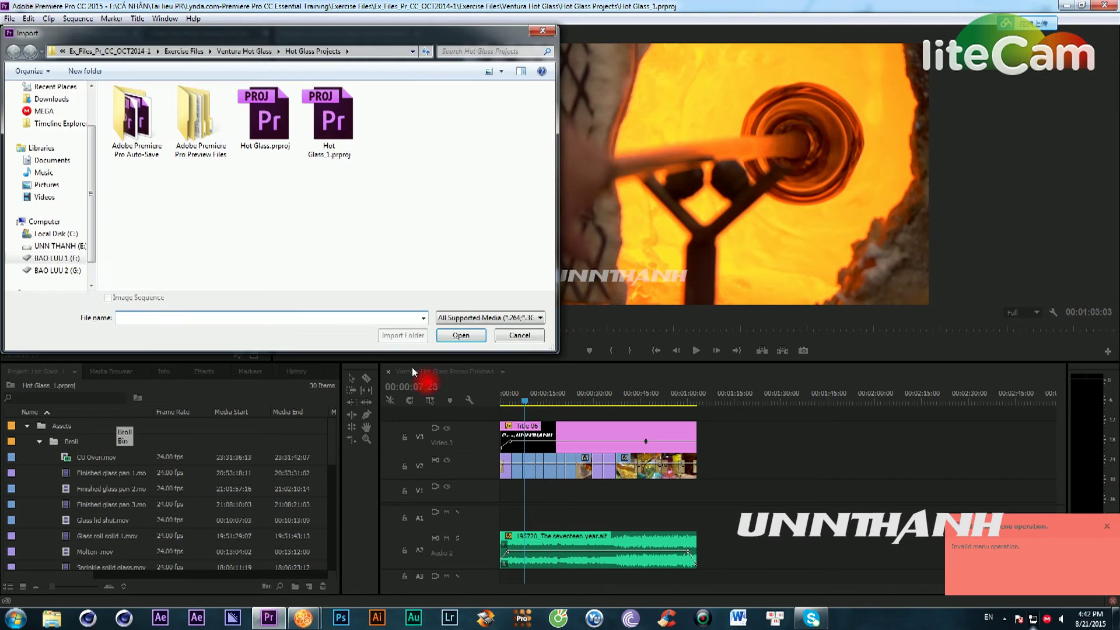
pyautogui.click(52, 247)
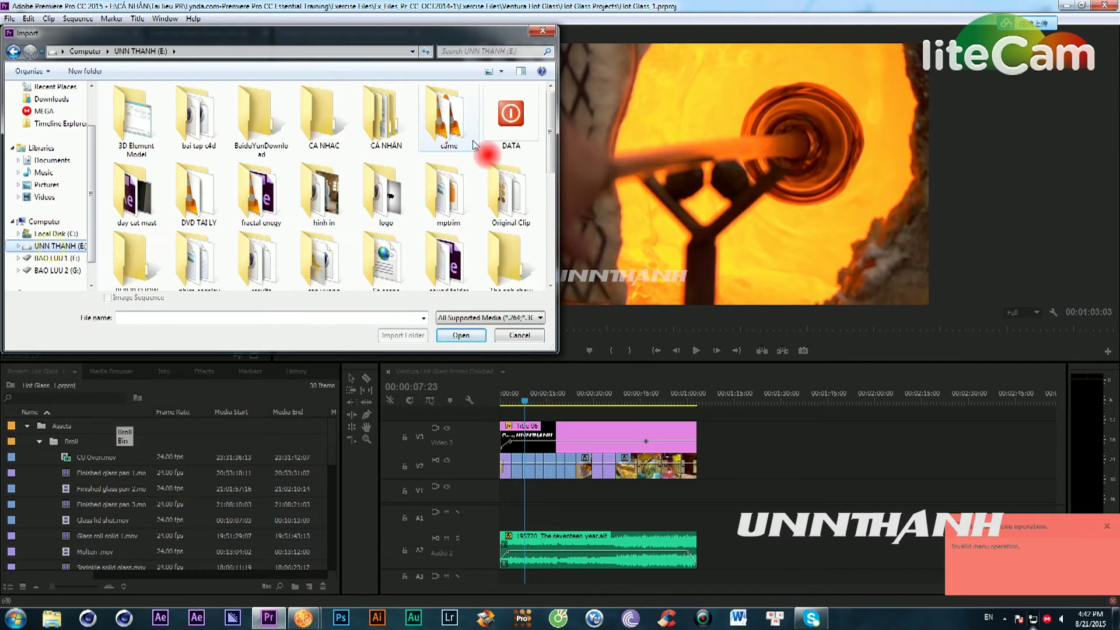
pyautogui.moveTo(551, 131); pyautogui.dragTo(545, 193)
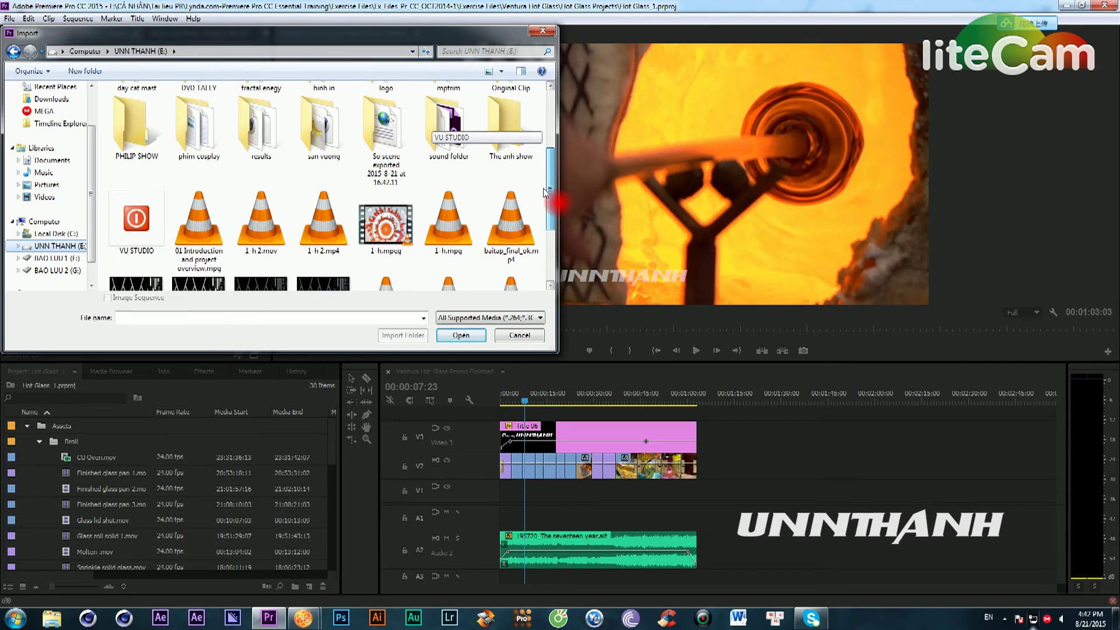
pyautogui.doubleClick(385, 125)
pyautogui.doubleClick(129, 120)
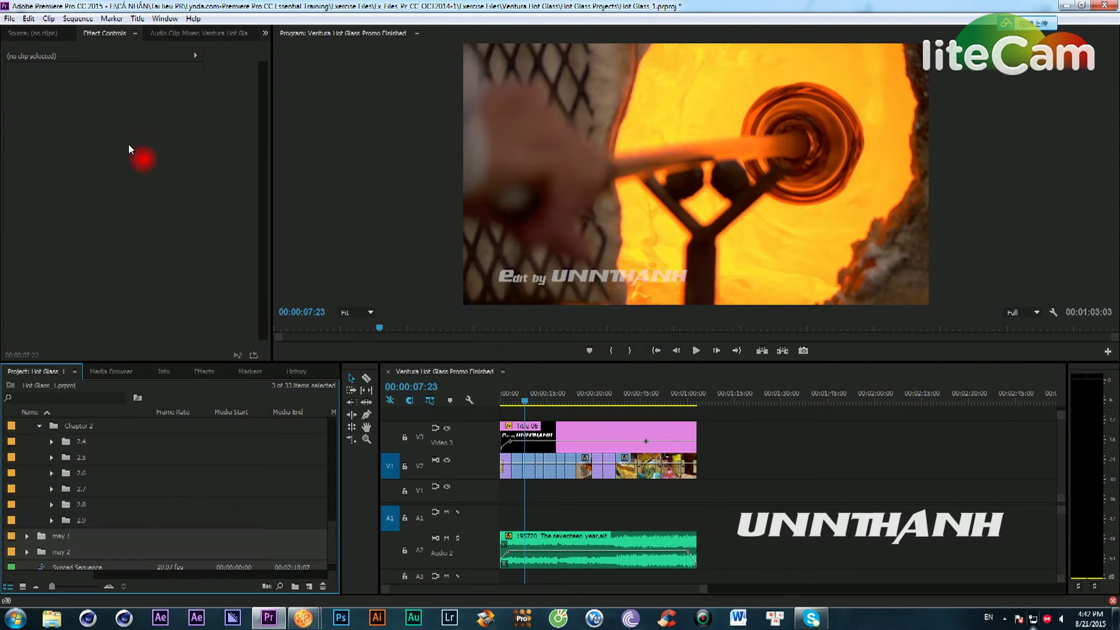
pyautogui.scroll(-1, 125, 461)
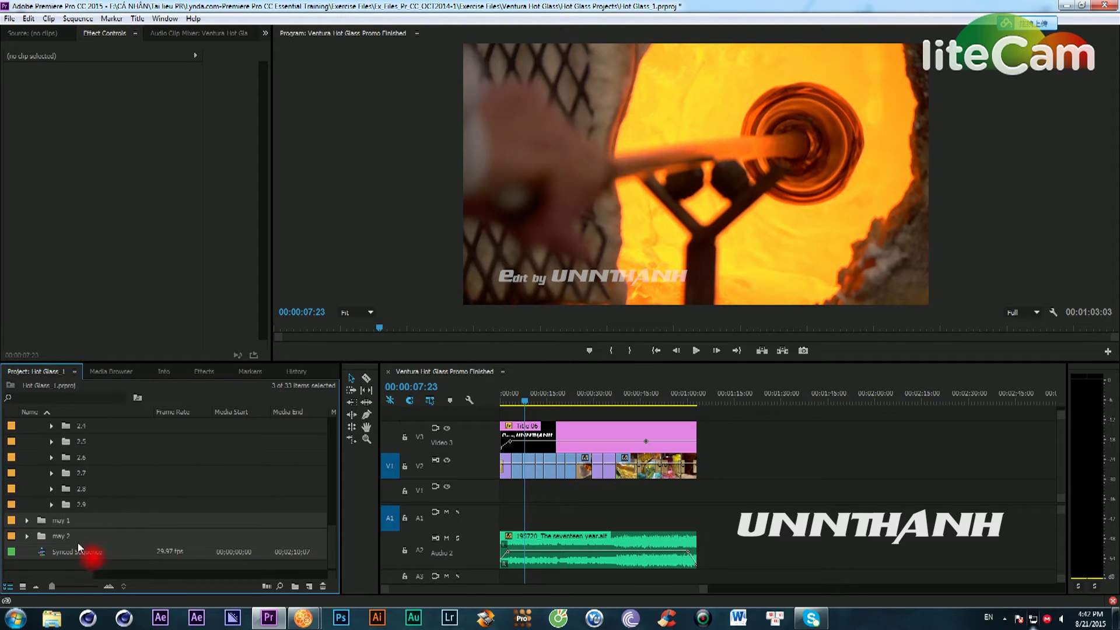
# Step: Open Synced Sequence in the timeline and play its opening seconds
pyautogui.click(41, 563)
pyautogui.click(76, 553)
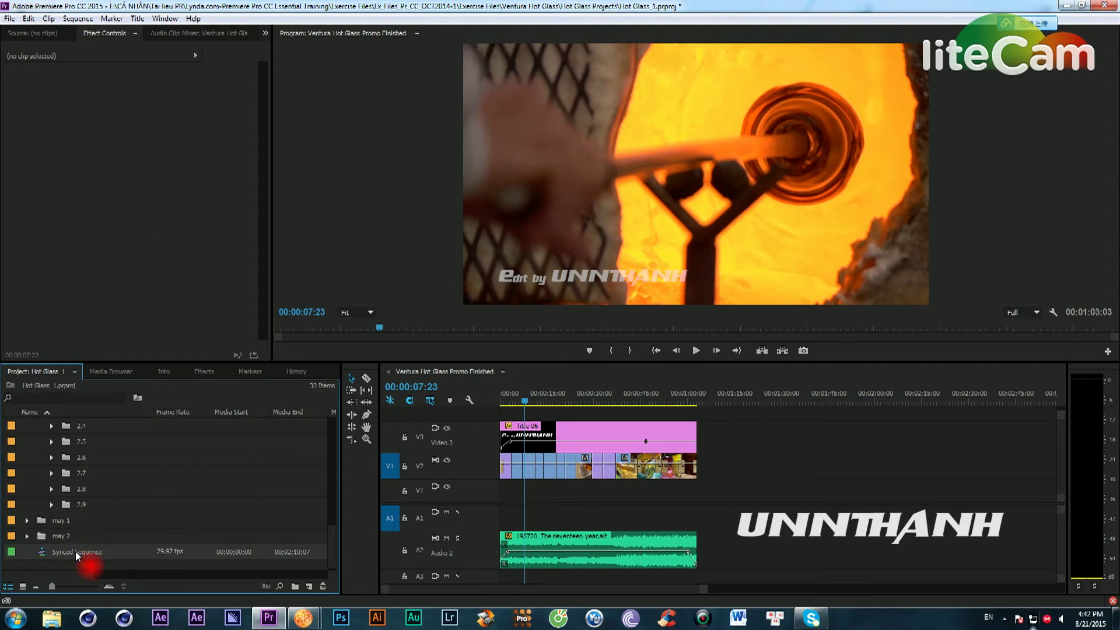
pyautogui.doubleClick(46, 553)
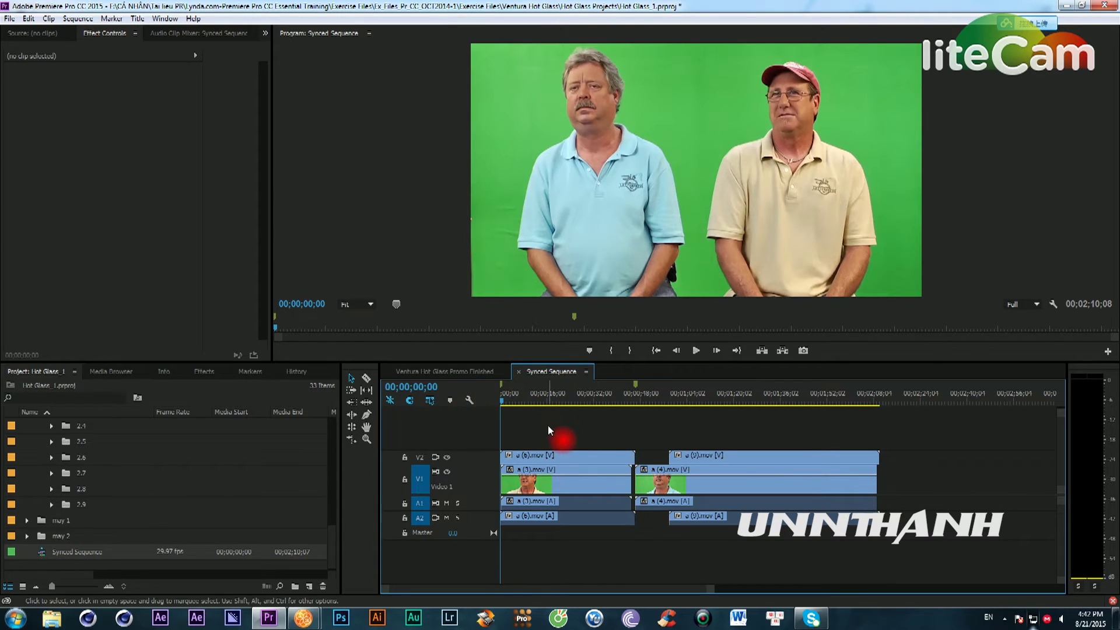
pyautogui.press('space')
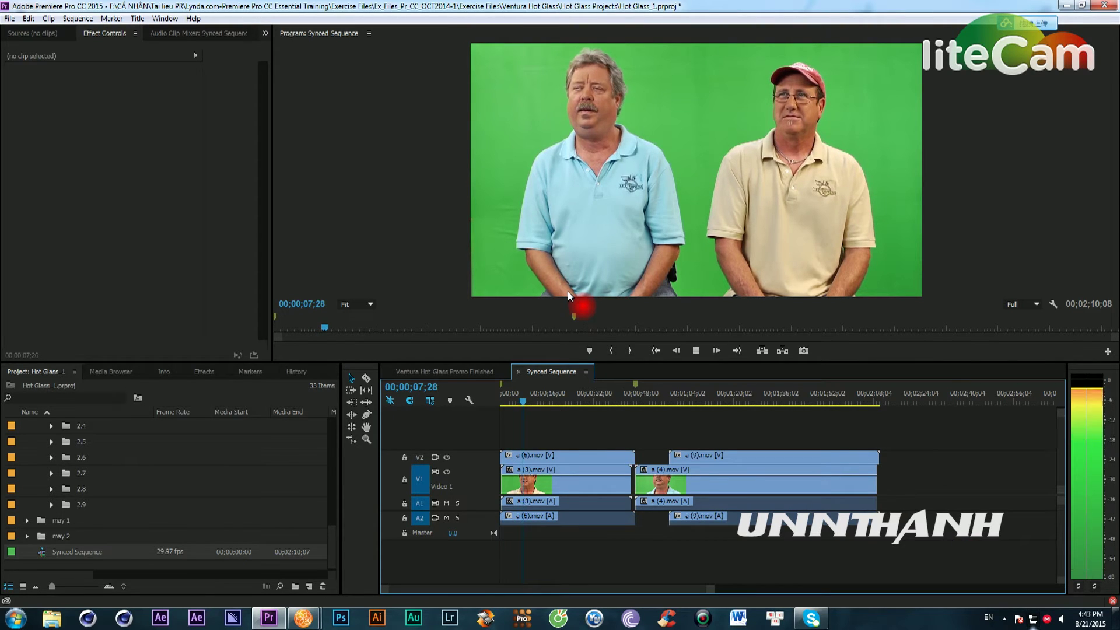
pyautogui.press('space')
# Step: Raise the system volume to the middle of its range and resume playing the synced sequence
pyautogui.click(1062, 623)
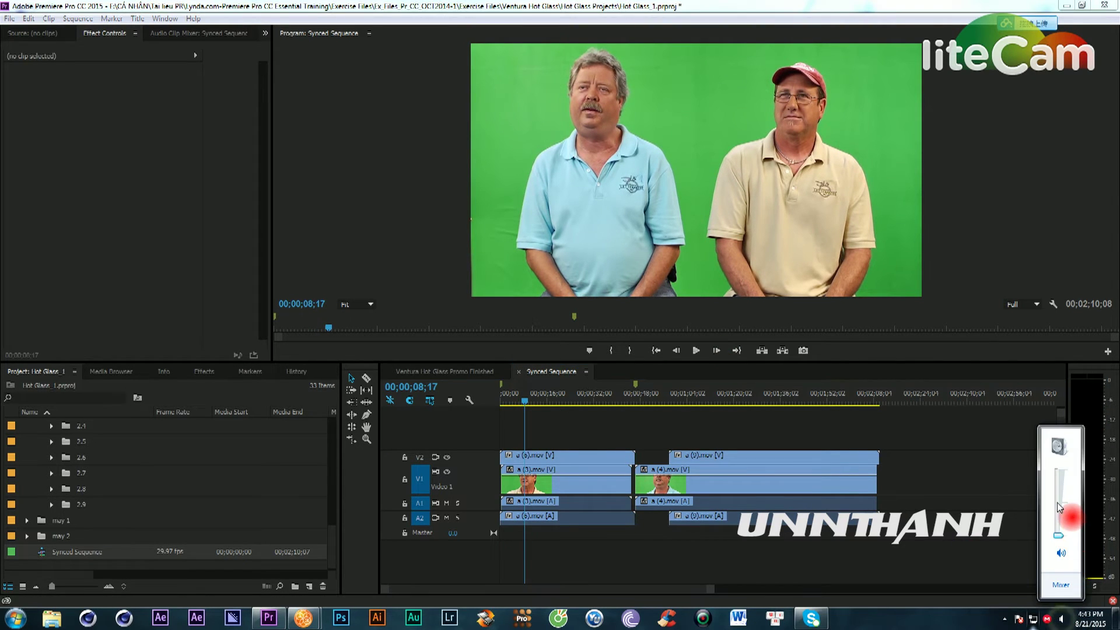
pyautogui.moveTo(1057, 494); pyautogui.dragTo(1057, 496)
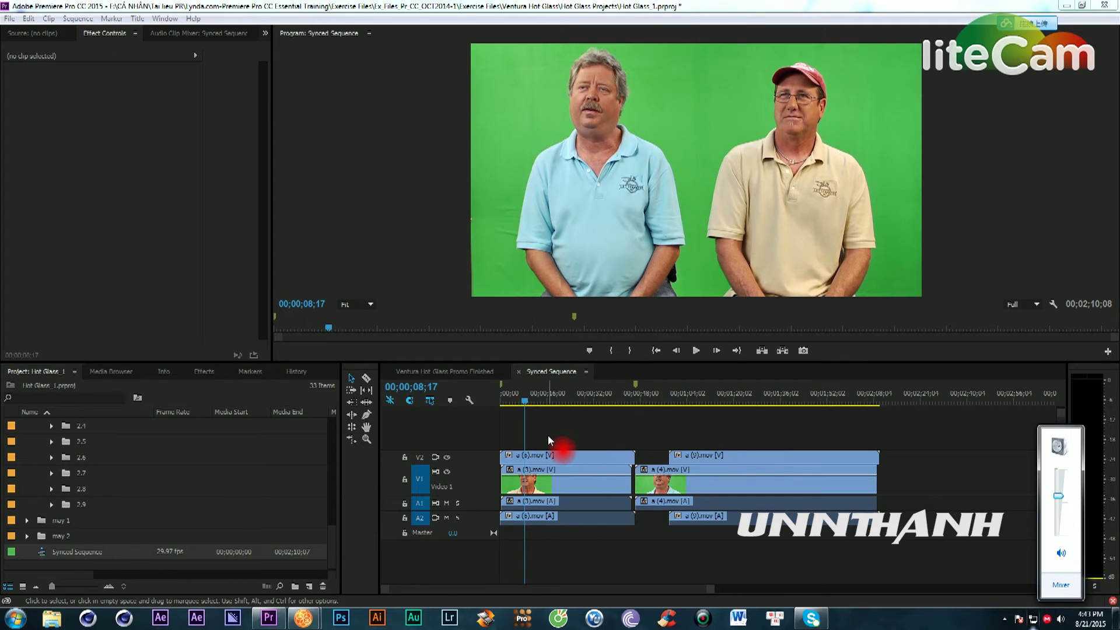
pyautogui.click(536, 421)
pyautogui.press('space')
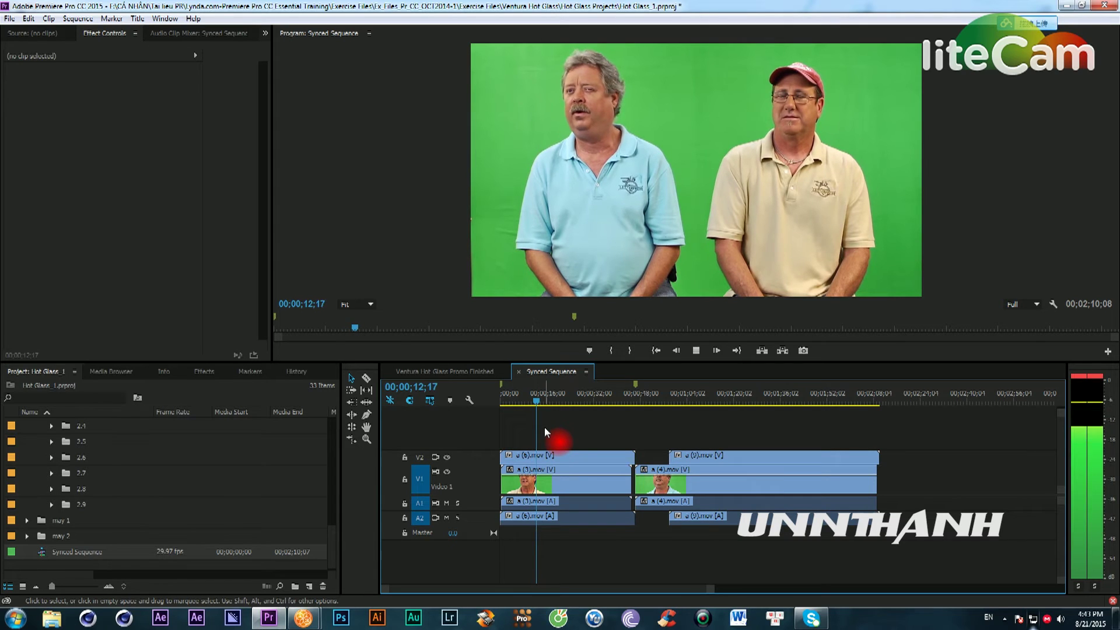
# Step: Trim the end of a (6).mov on V2 back to about 14 seconds and play across the cut
pyautogui.moveTo(633, 455); pyautogui.dragTo(540, 456)
pyautogui.click(529, 395)
pyautogui.press('space')
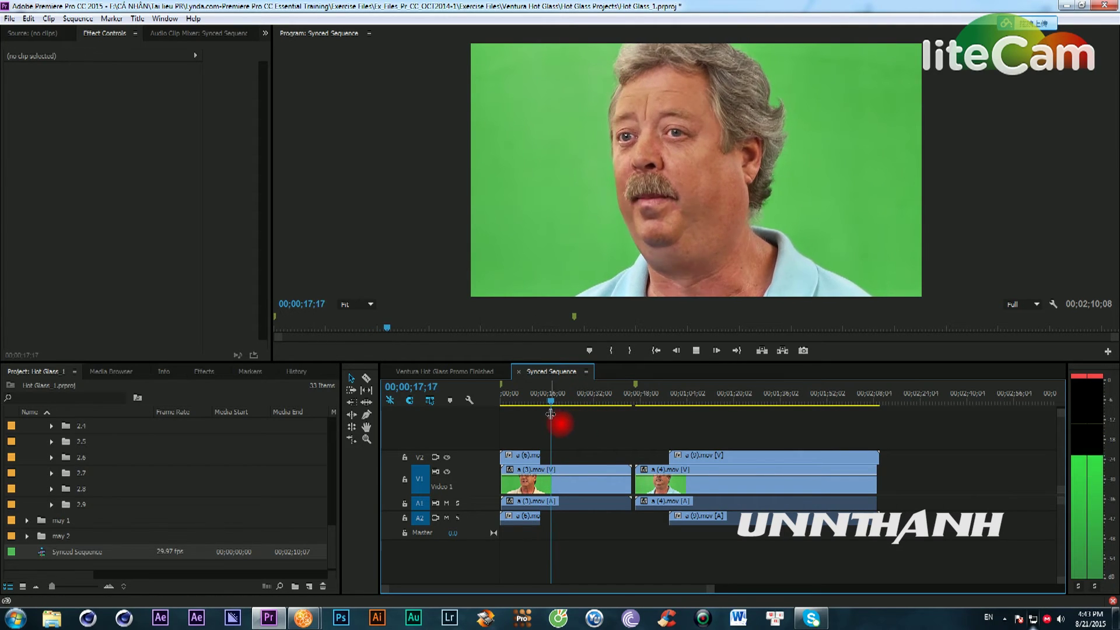
pyautogui.press('space')
# Step: Extend the end of a (6).mov on V2 just past the playhead and replay the section before the cut
pyautogui.moveTo(538, 454); pyautogui.dragTo(556, 455)
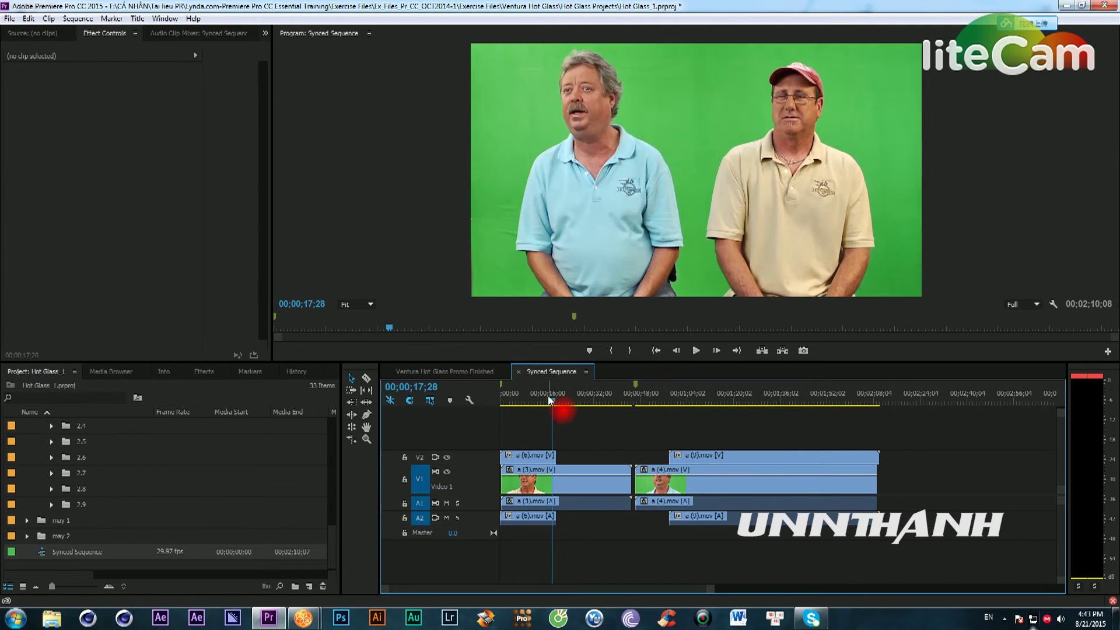
pyautogui.click(543, 397)
pyautogui.press('space')
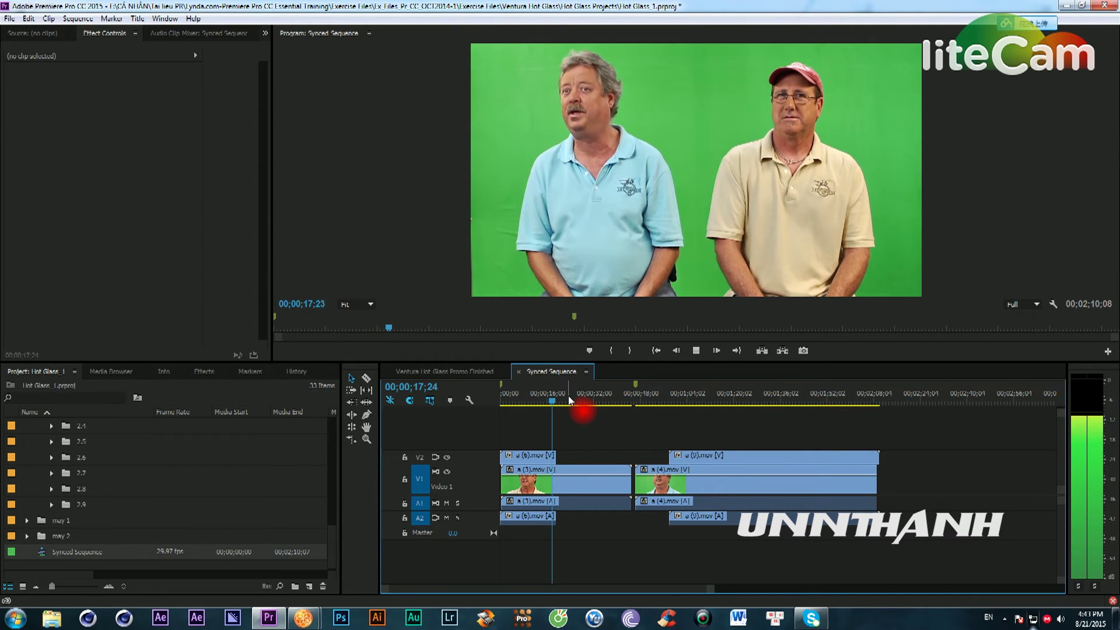
pyautogui.moveTo(557, 403); pyautogui.dragTo(531, 405)
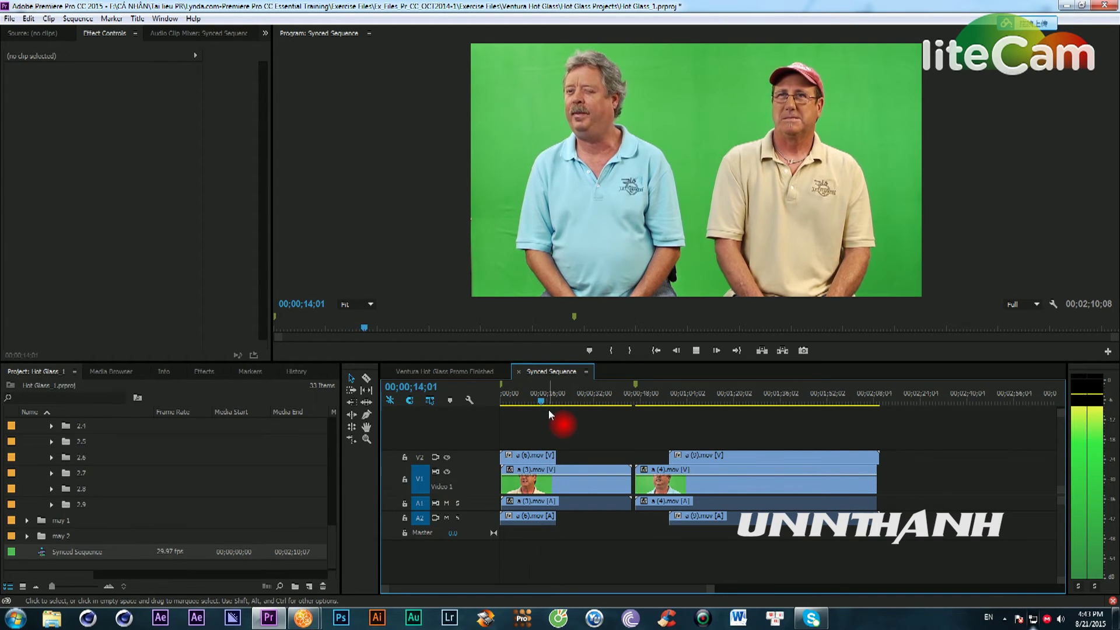
pyautogui.press('space')
# Step: Trim a (6).mov on V2 to a duration of 00;00;14;23 and play across the camera change
pyautogui.moveTo(552, 455); pyautogui.dragTo(542, 456)
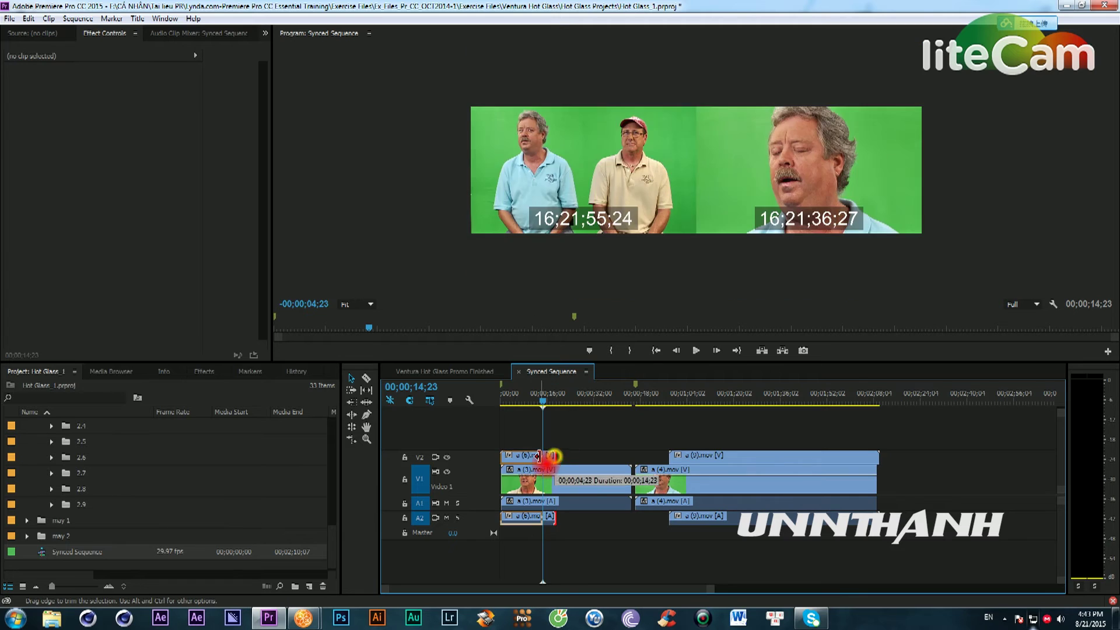
pyautogui.moveTo(555, 402); pyautogui.dragTo(535, 396)
pyautogui.press('space')
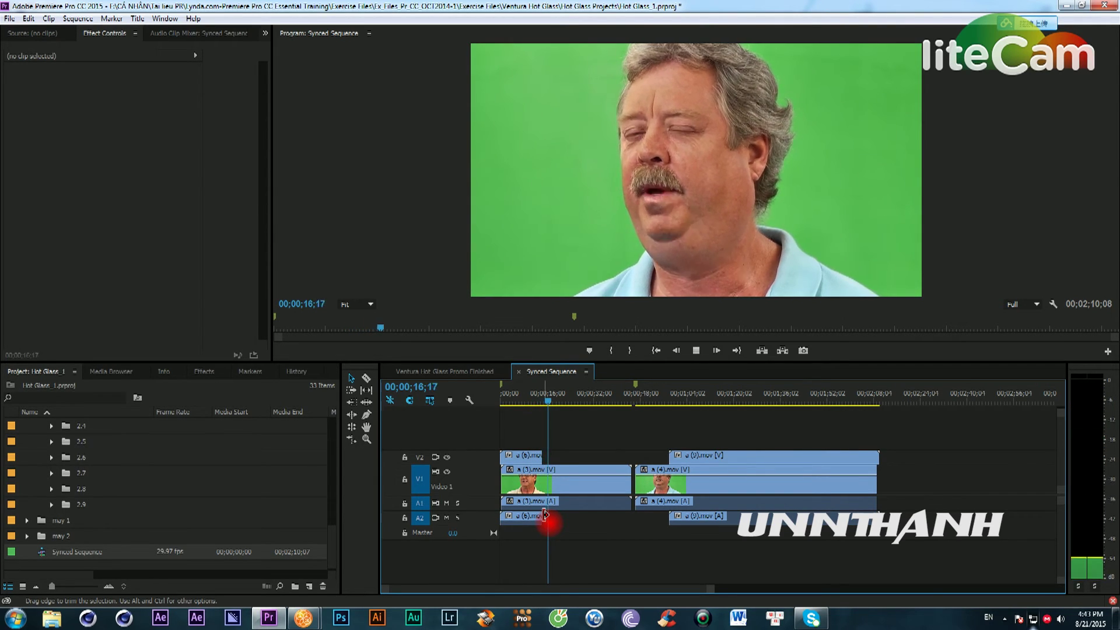
pyautogui.press('space')
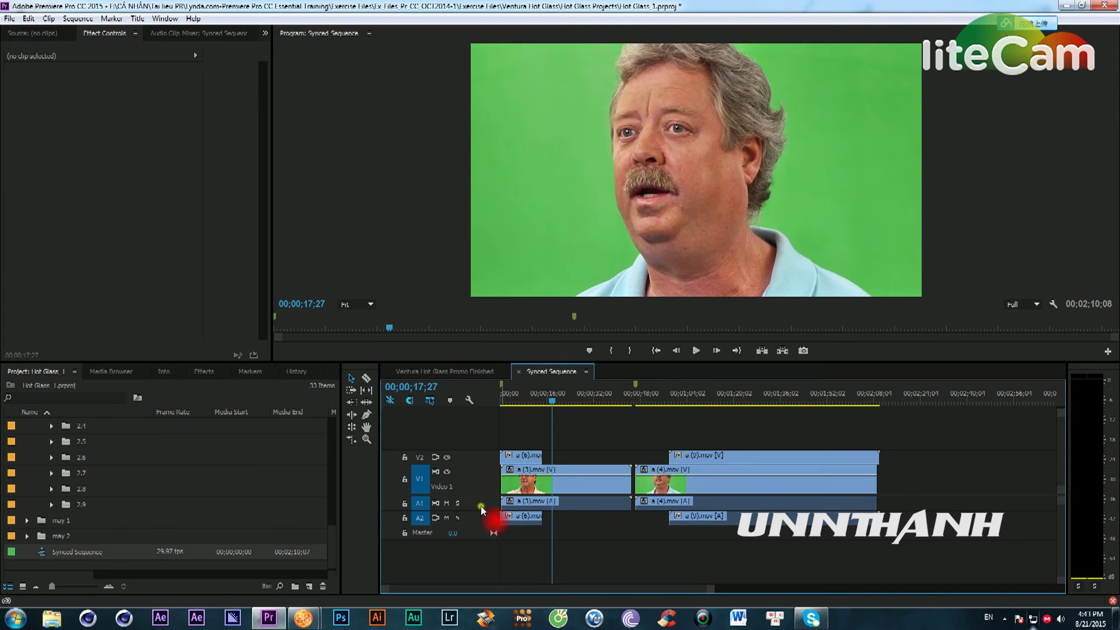
# Step: Expand audio tracks A1 and A2, extend a (6).mov to the end of a (3).mov, and enlarge the timeline area
pyautogui.doubleClick(481, 507)
pyautogui.doubleClick(481, 548)
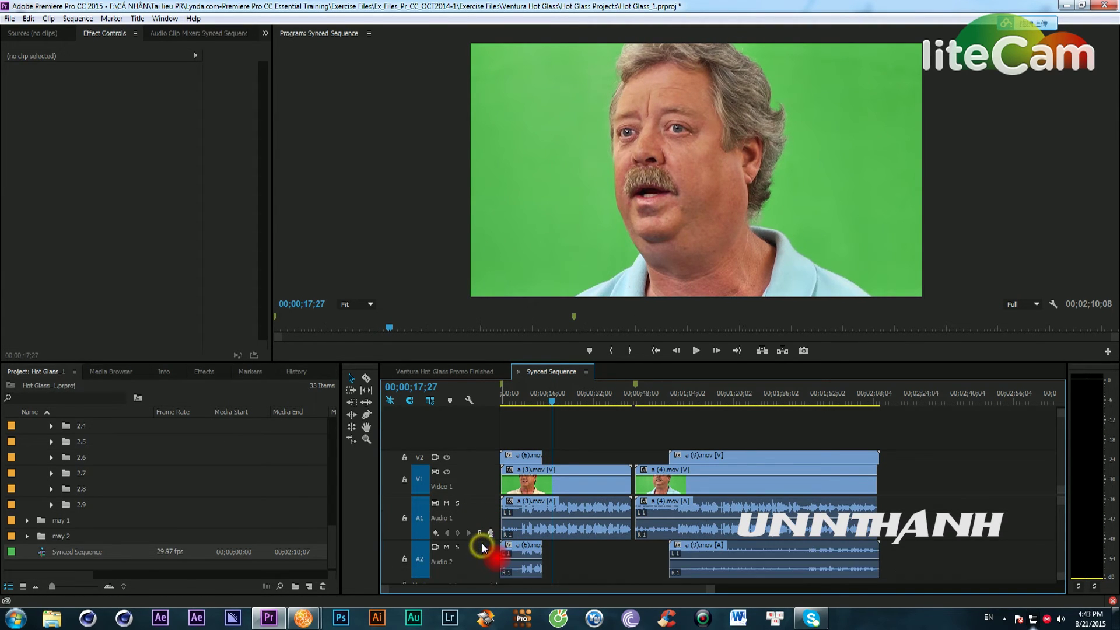
pyautogui.moveTo(540, 545); pyautogui.dragTo(631, 547)
pyautogui.moveTo(620, 362); pyautogui.dragTo(619, 236)
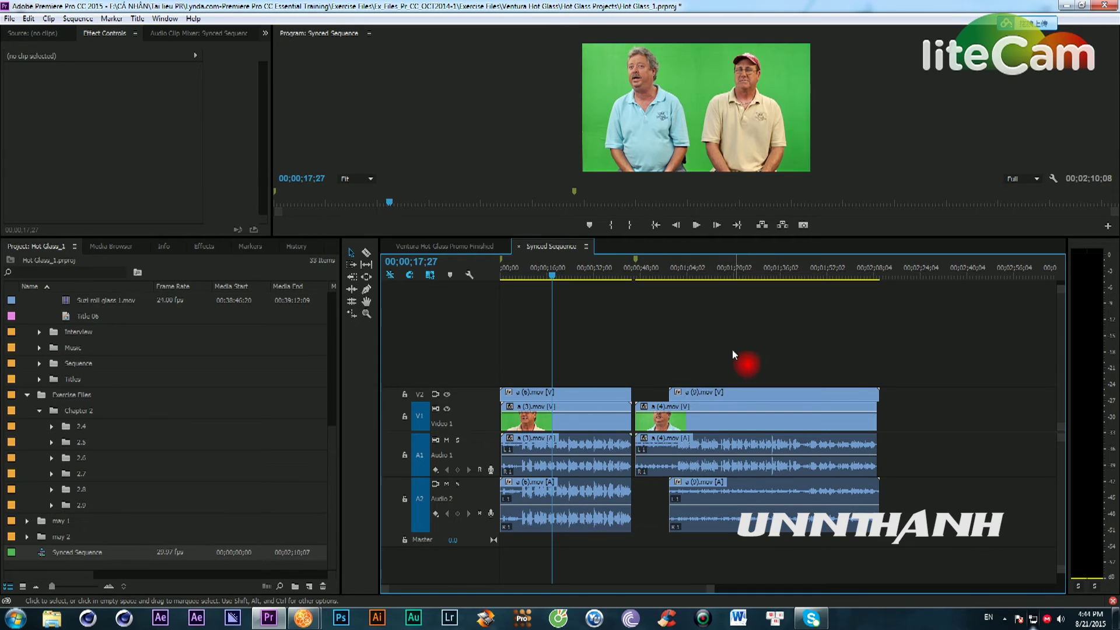
# Step: Trim the end of a (9).mov on V2 to about 0:01:24 and play across the cut to check the sync
pyautogui.moveTo(727, 266); pyautogui.dragTo(737, 263)
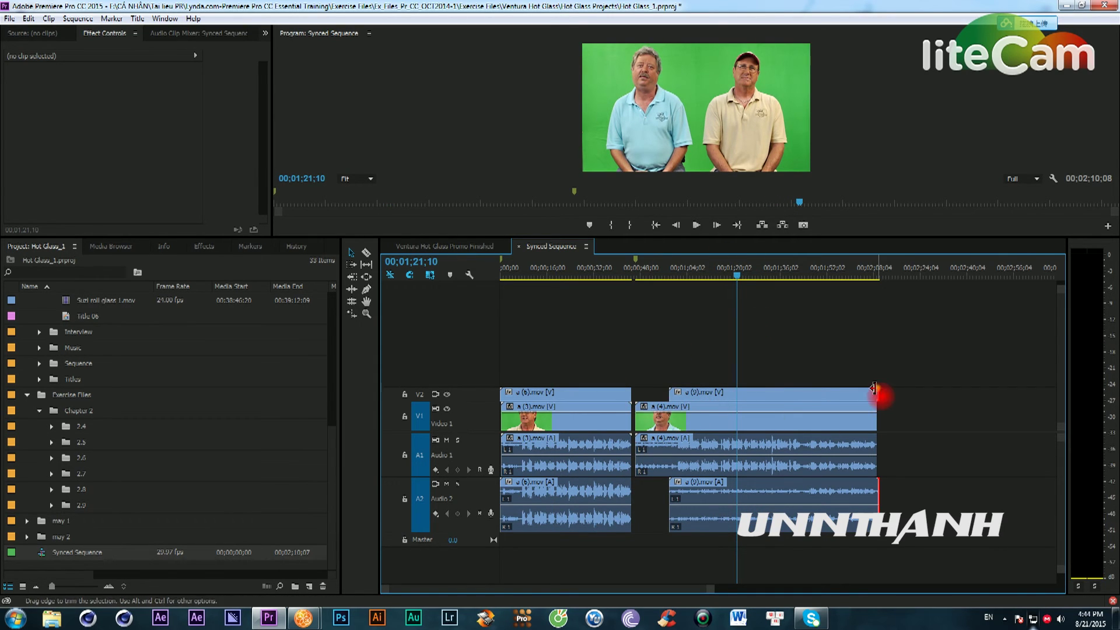
pyautogui.moveTo(874, 389); pyautogui.dragTo(742, 394)
pyautogui.press('space')
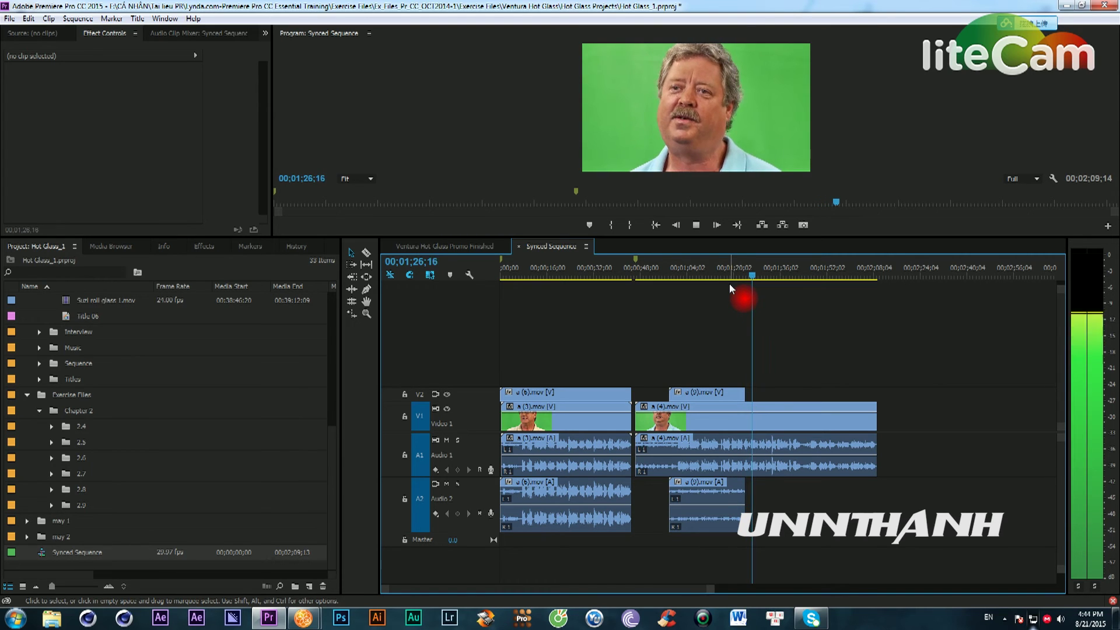
pyautogui.moveTo(752, 277); pyautogui.dragTo(716, 284)
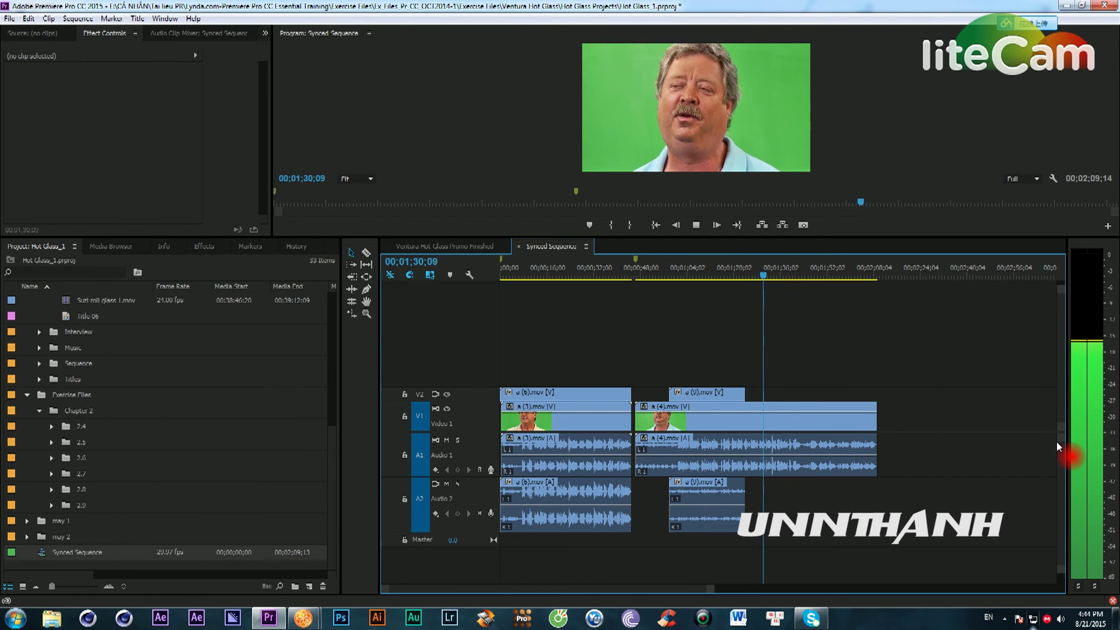
pyautogui.press('space')
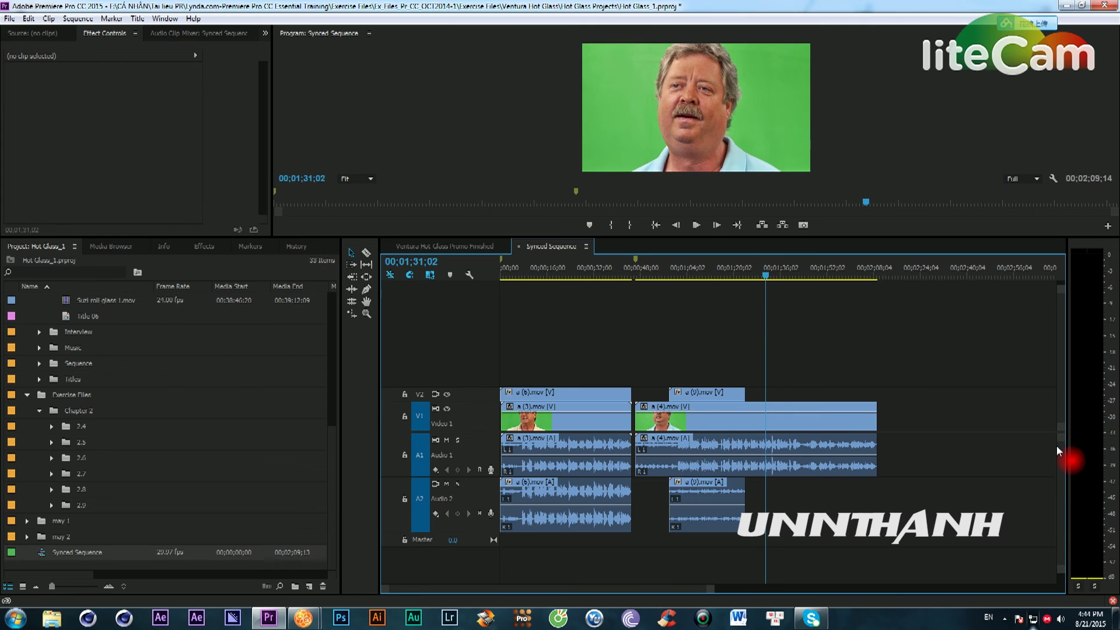
# Step: Lower the system volume and review the sequence from its start to about 0:00:49
pyautogui.click(1059, 620)
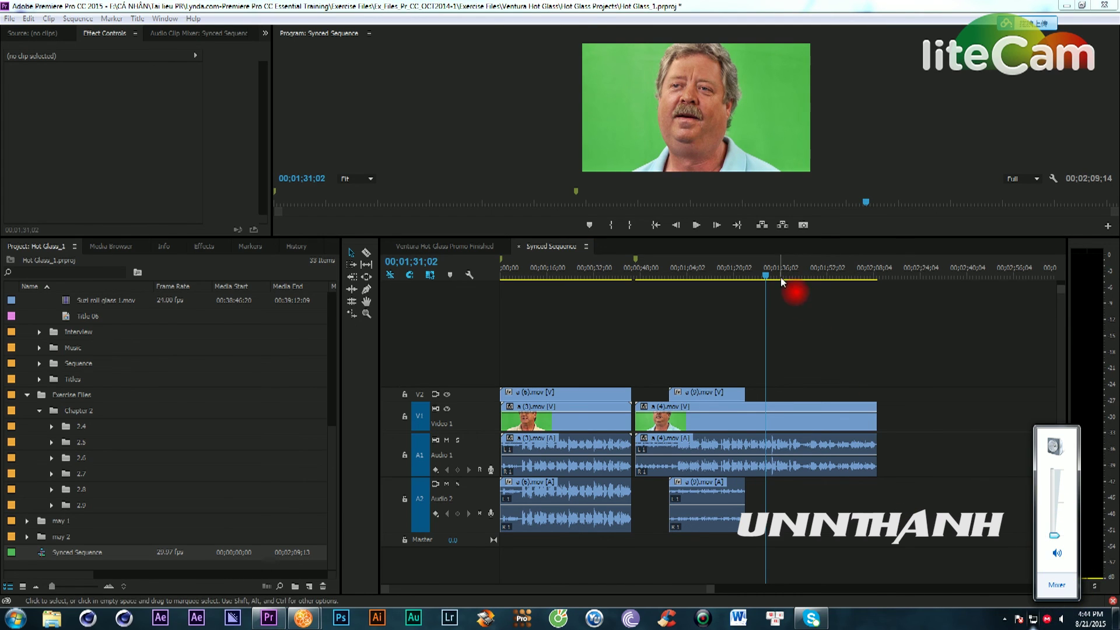
pyautogui.click(444, 306)
pyautogui.press('Home')
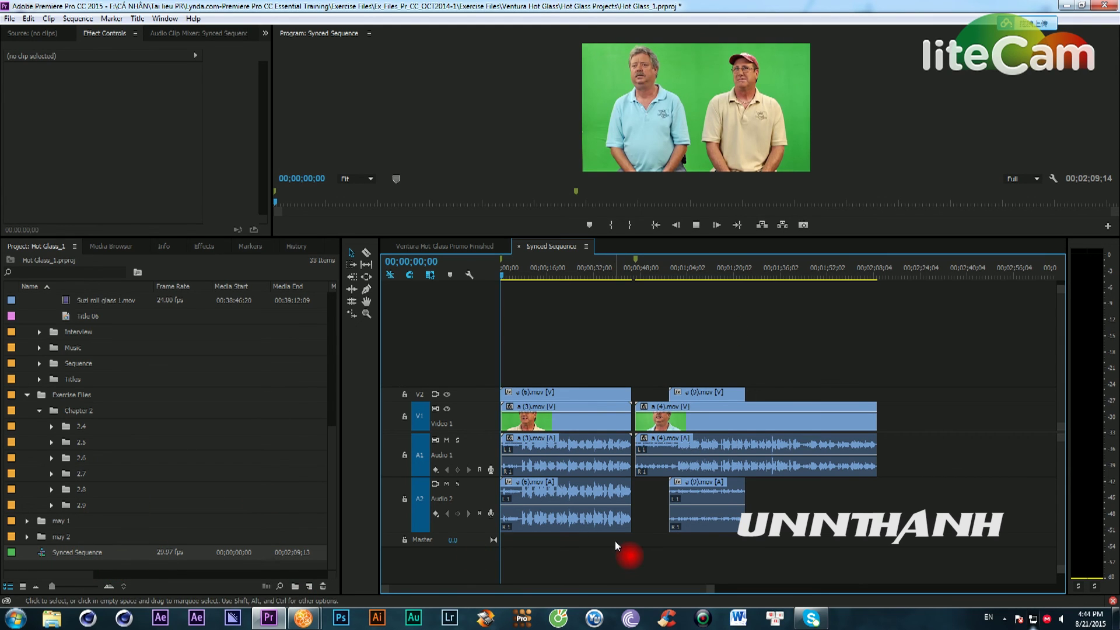
pyautogui.moveTo(505, 272); pyautogui.dragTo(643, 289)
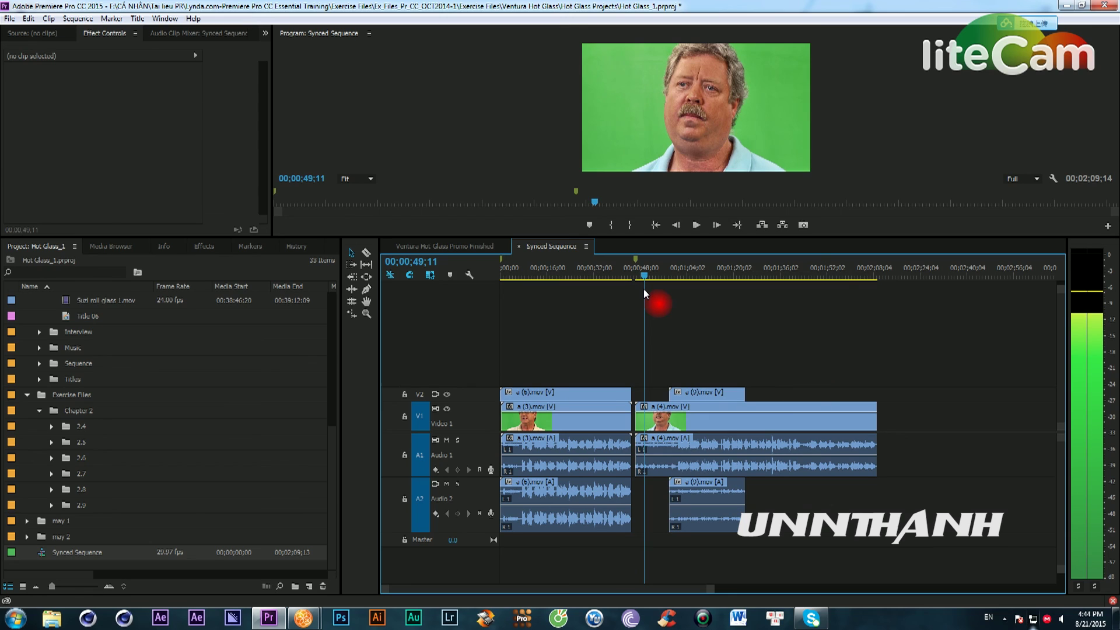